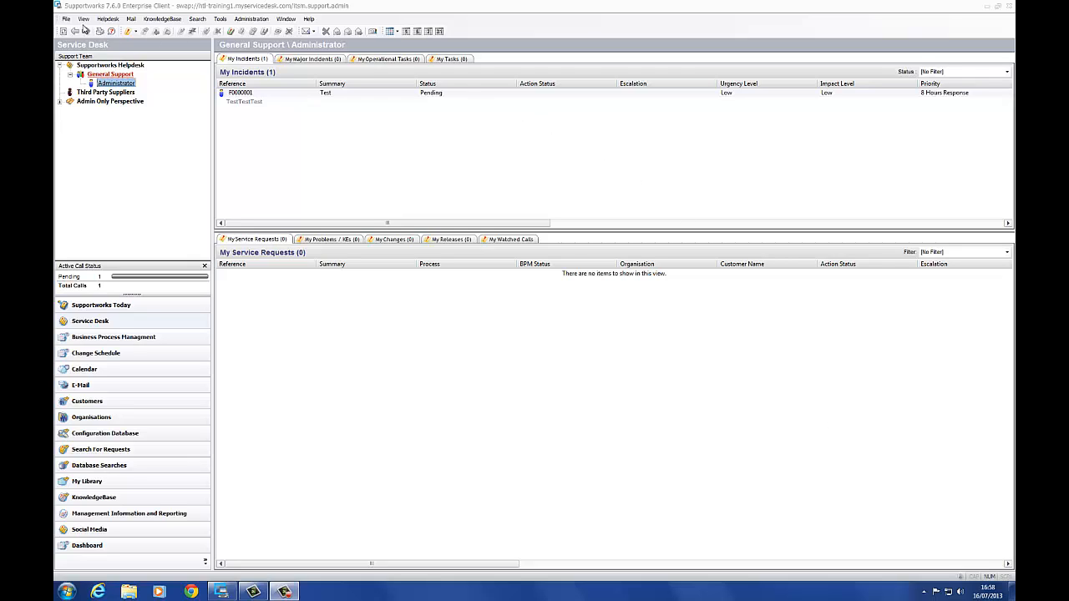
# Open General Settings via File > Manage Settings and show the SelfService Wizards list.
pyautogui.click(67, 19)
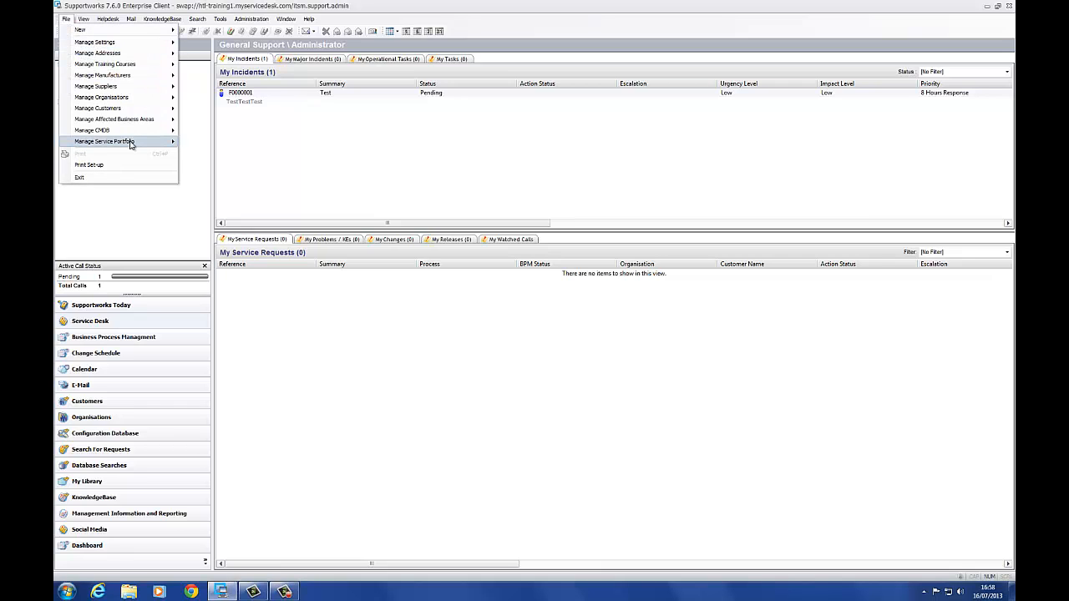
pyautogui.moveTo(130, 147)
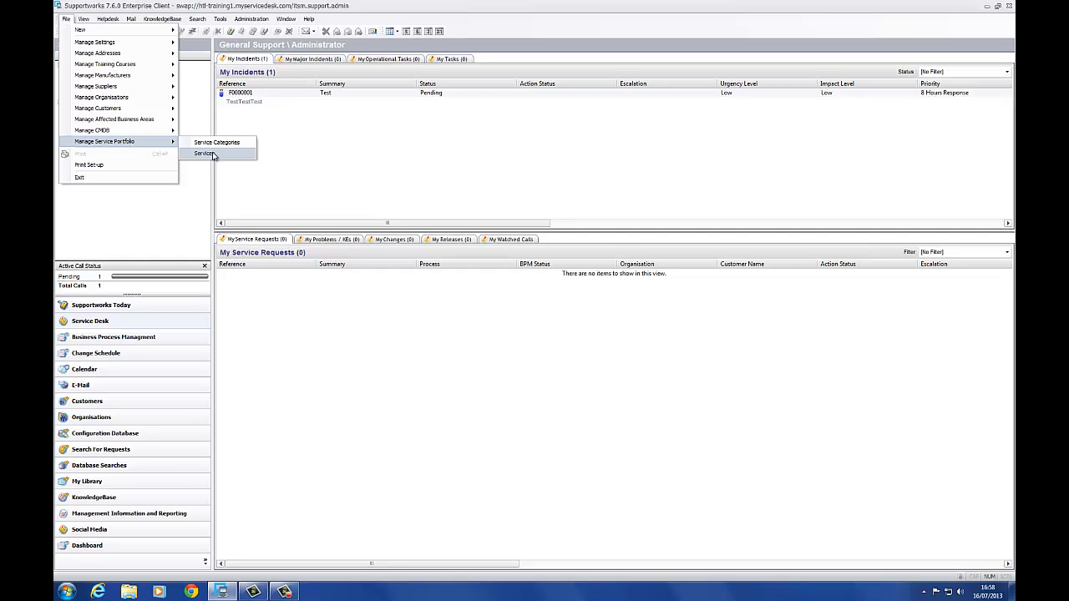
pyautogui.click(240, 50)
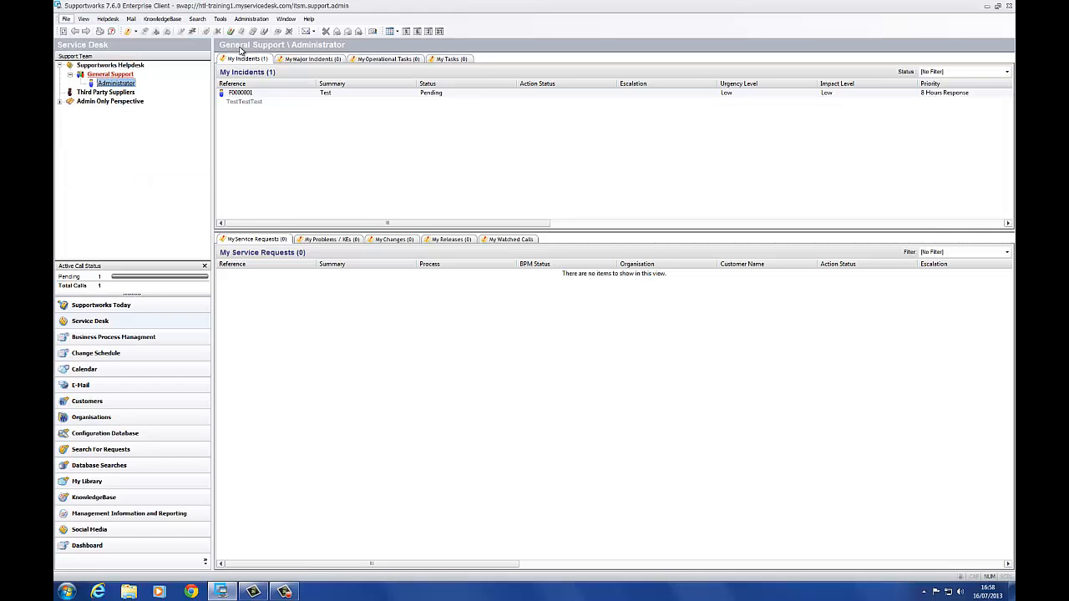
pyautogui.moveTo(588, 116); pyautogui.dragTo(373, 129)
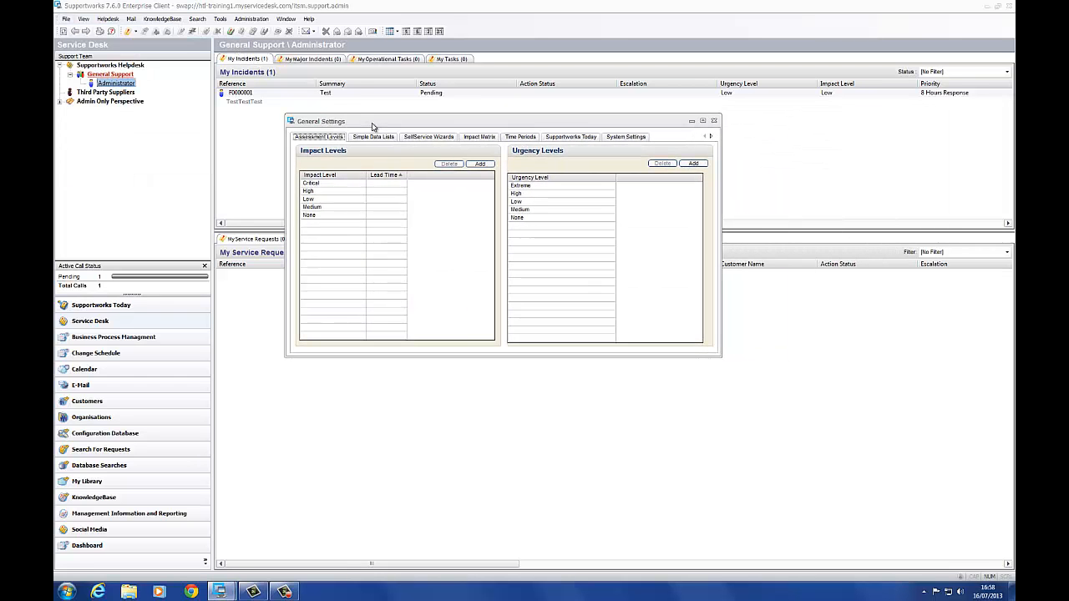
pyautogui.click(432, 138)
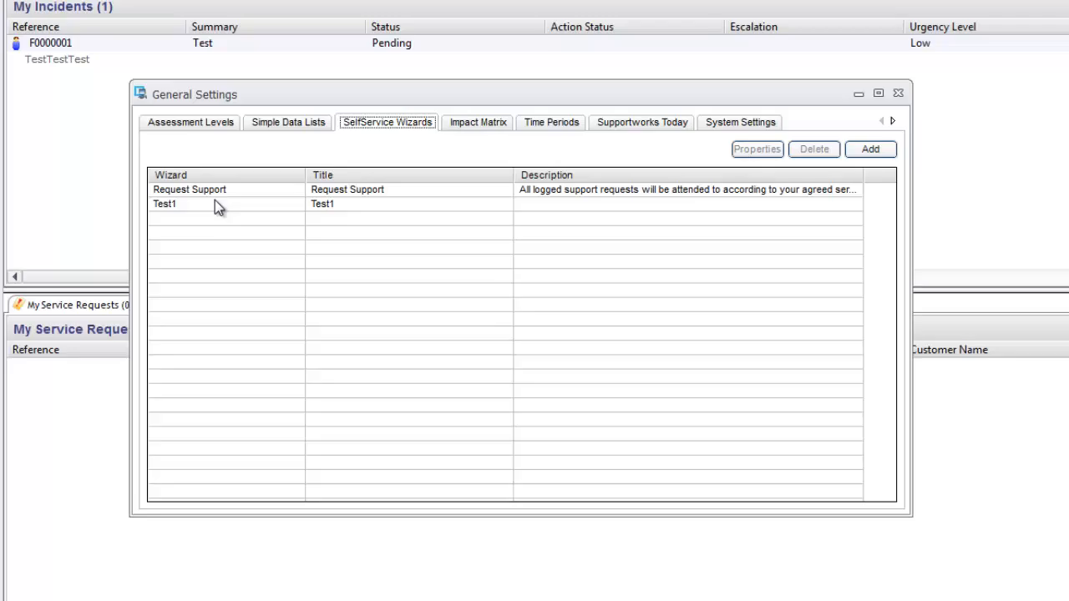
# Create a new wizard named Test2 with title Test2 and save it.
pyautogui.click(215, 203)
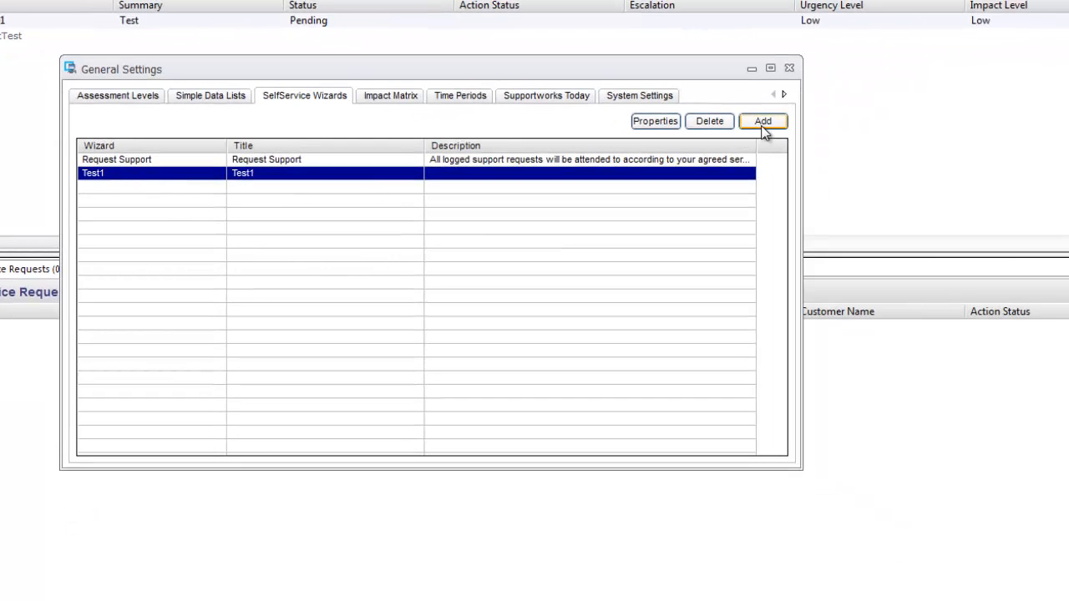
pyautogui.click(870, 149)
pyautogui.click(218, 193)
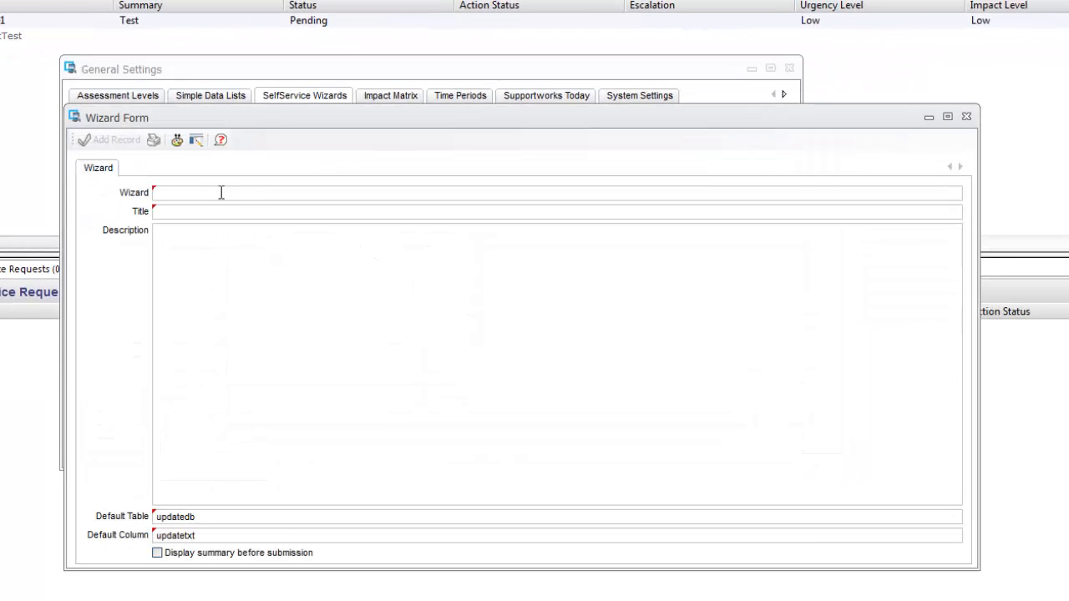
pyautogui.write('Test2')
pyautogui.moveTo(192, 193); pyautogui.dragTo(156, 194)
pyautogui.hotkey('ctrl', 'c')
pyautogui.click(215, 213)
pyautogui.hotkey('ctrl', 'v')
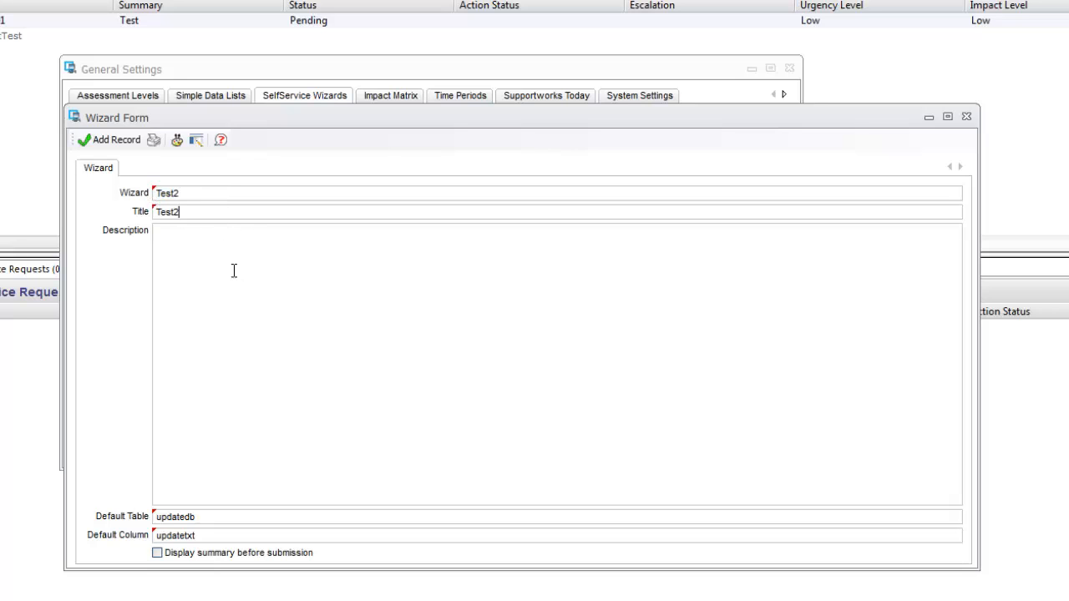
pyautogui.click(111, 140)
# Add a step named 'Step 1' to the Test2 wizard.
pyautogui.doubleClick(138, 188)
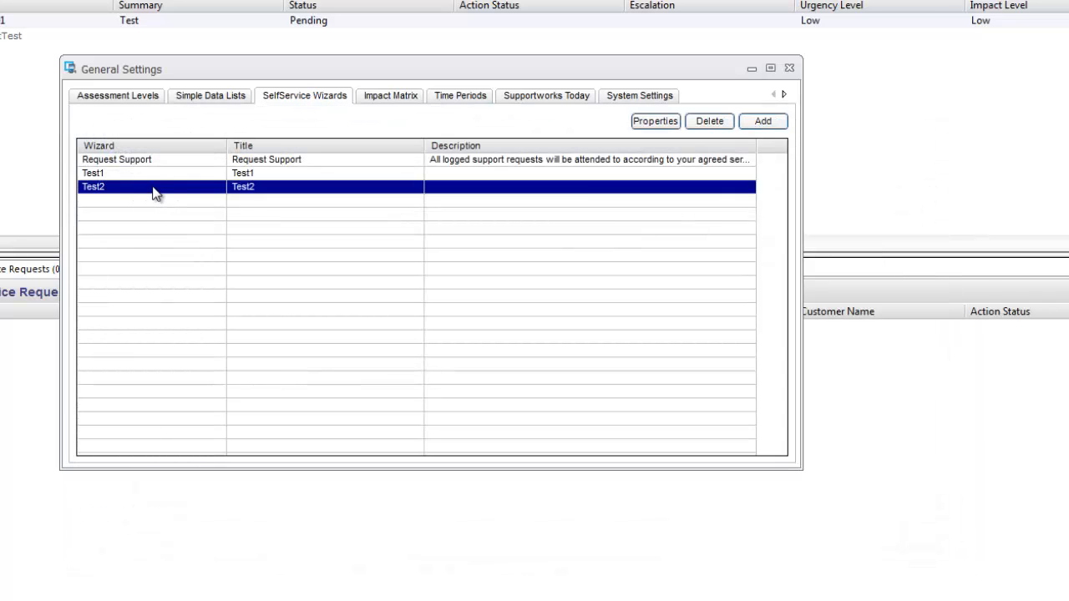
pyautogui.click(142, 167)
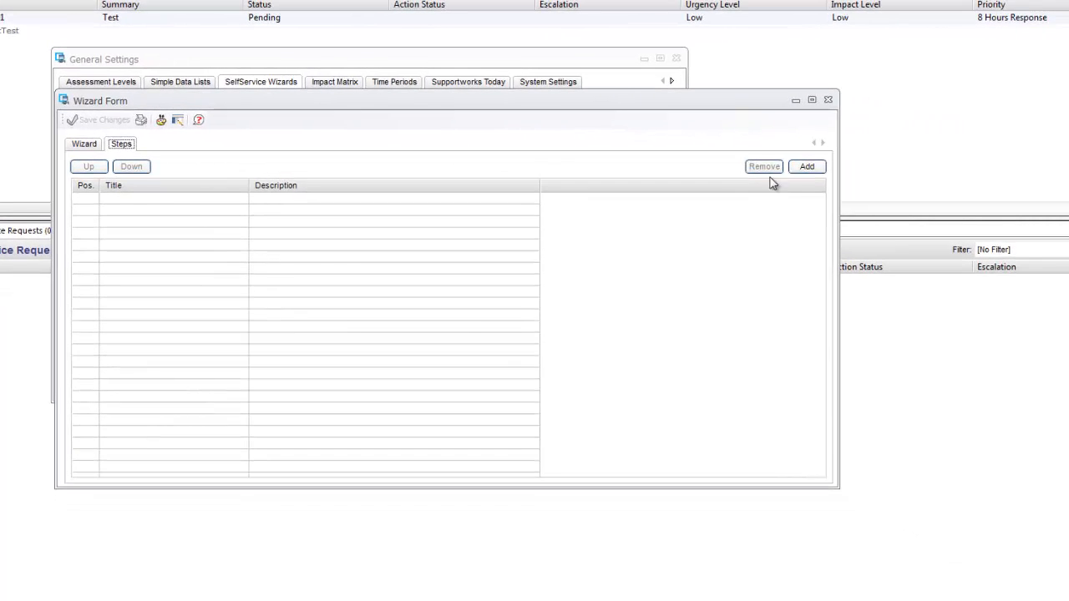
pyautogui.click(807, 166)
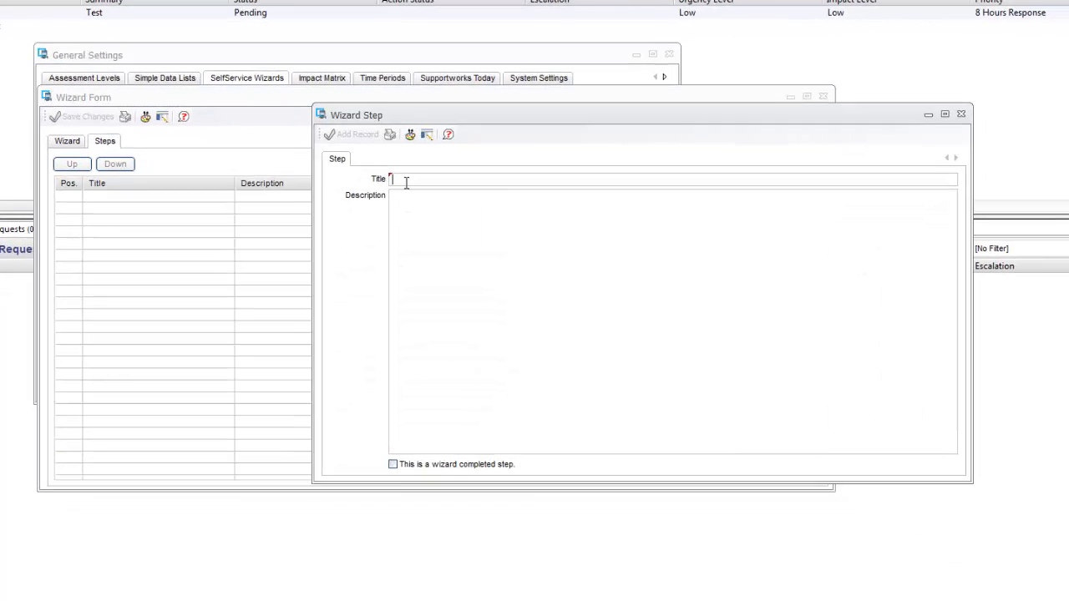
pyautogui.write('Step 1')
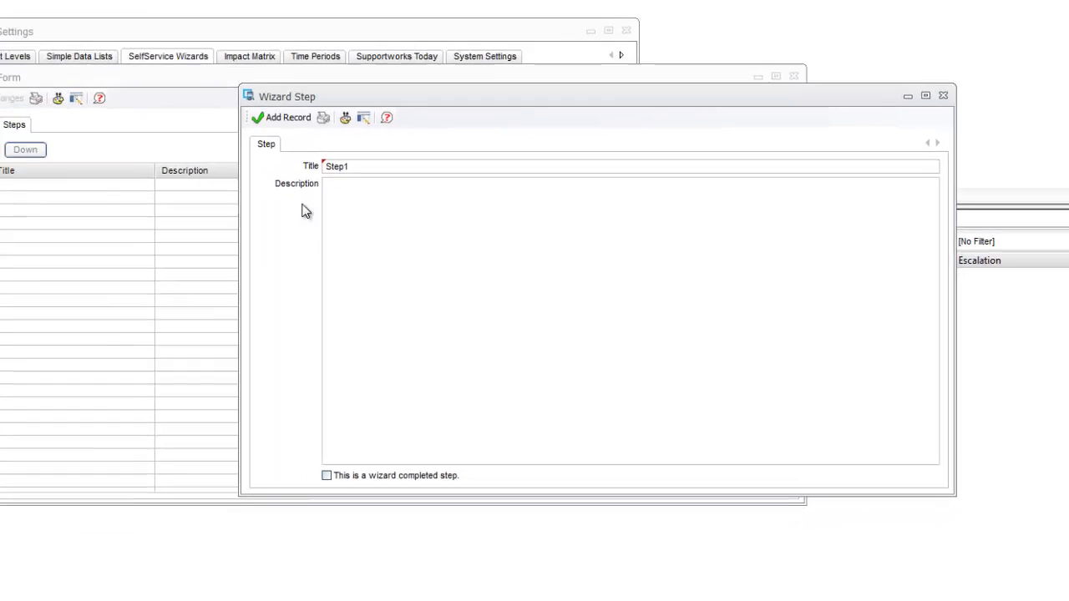
pyautogui.click(171, 93)
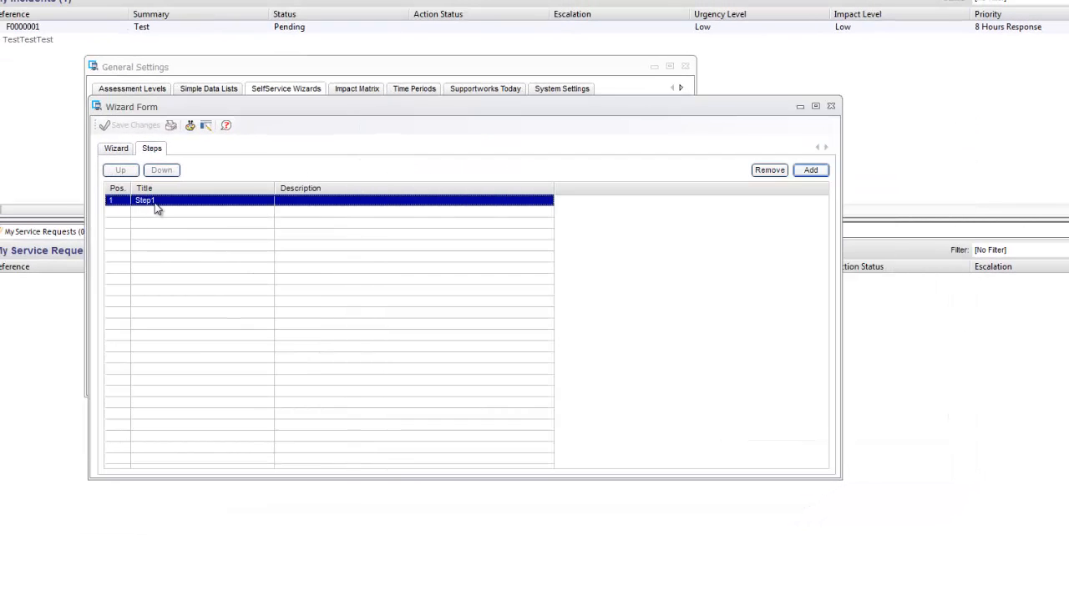
# Open Step1 and start a new question on its Questions tab.
pyautogui.doubleClick(155, 208)
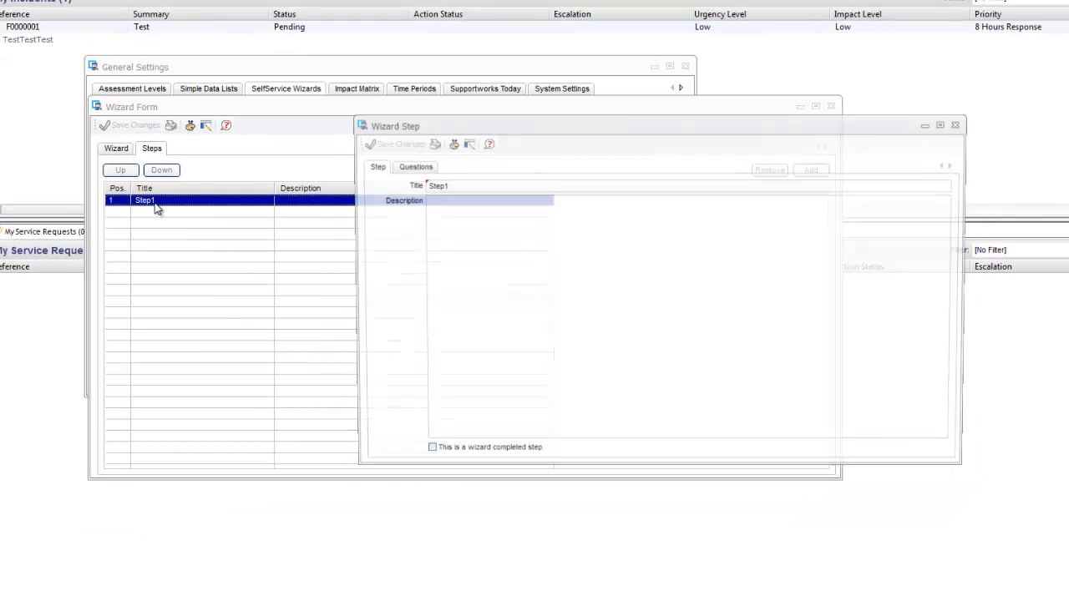
pyautogui.click(410, 164)
pyautogui.moveTo(491, 124); pyautogui.dragTo(246, 135)
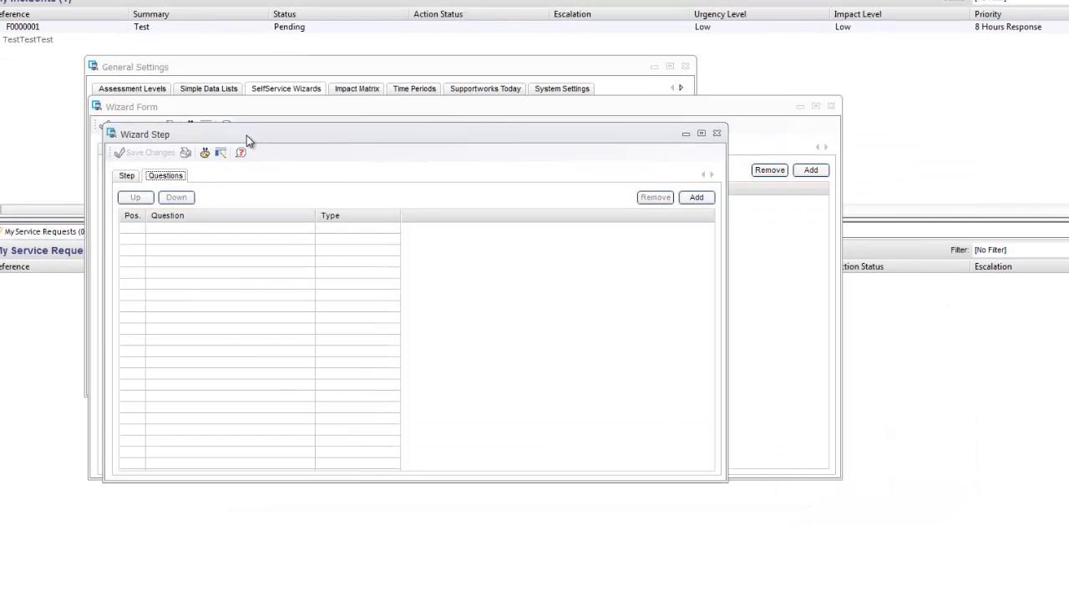
pyautogui.click(696, 196)
pyautogui.moveTo(424, 196); pyautogui.dragTo(258, 184)
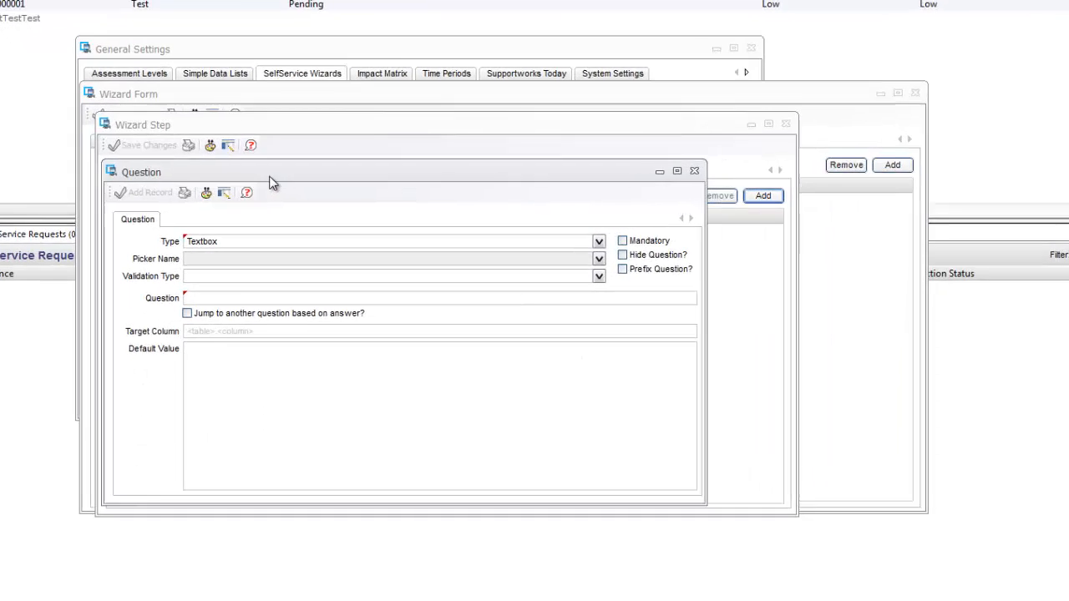
# Set the question type to Option Selector with question text 'Who is the manage', then view its settings.
pyautogui.click(551, 239)
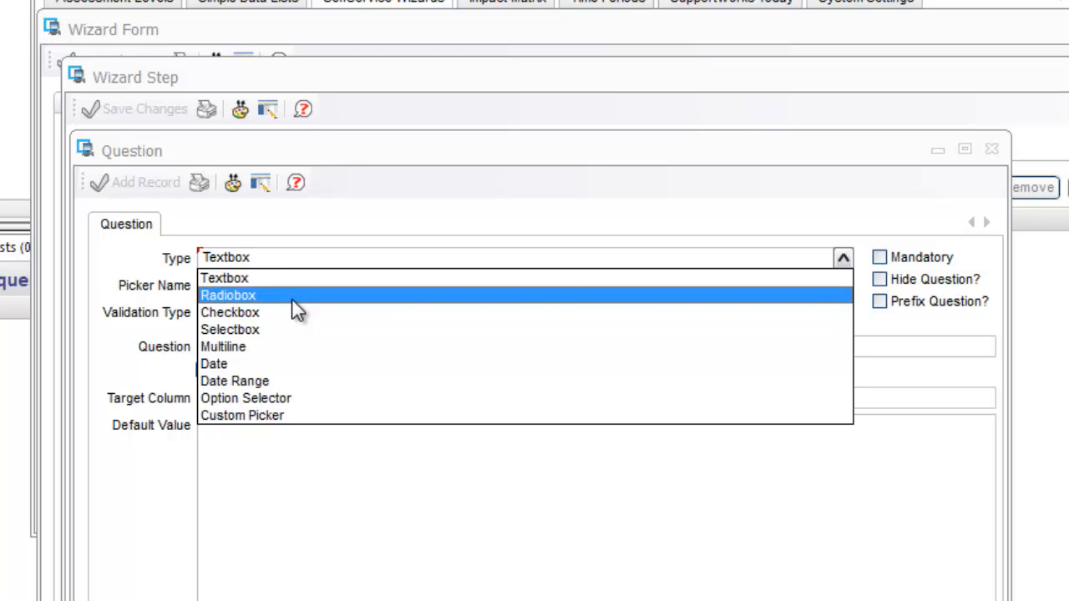
pyautogui.click(297, 404)
pyautogui.click(231, 346)
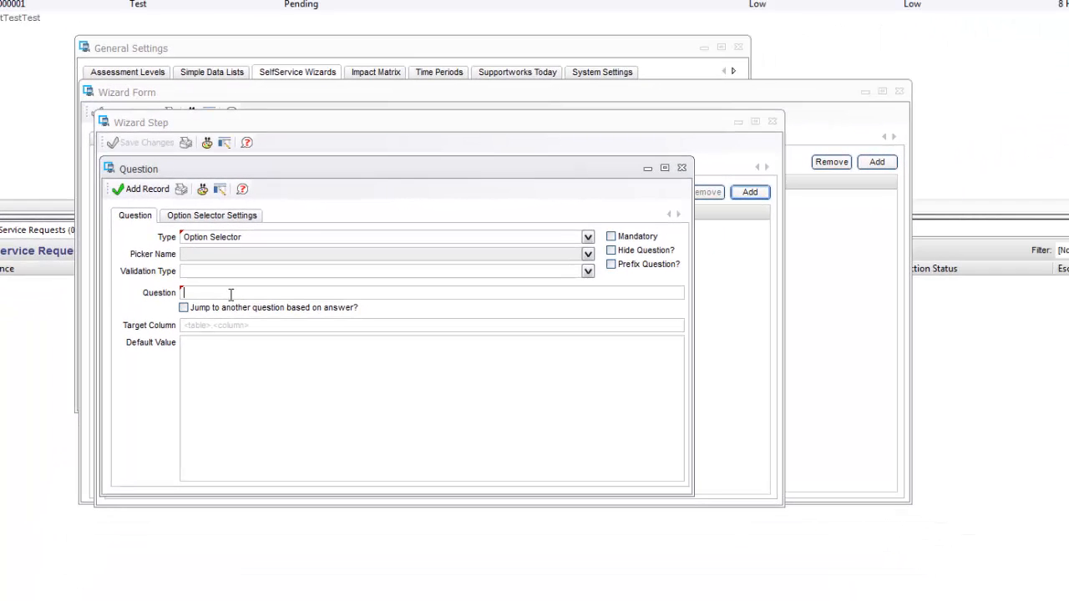
pyautogui.write('Who')
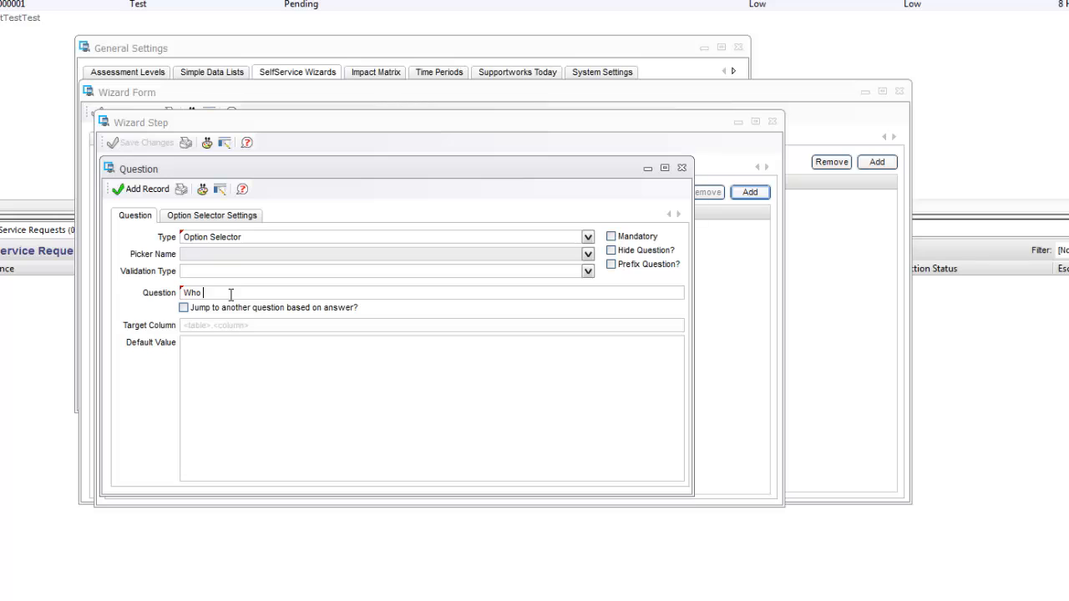
pyautogui.write(' is the manager?')
pyautogui.click(217, 215)
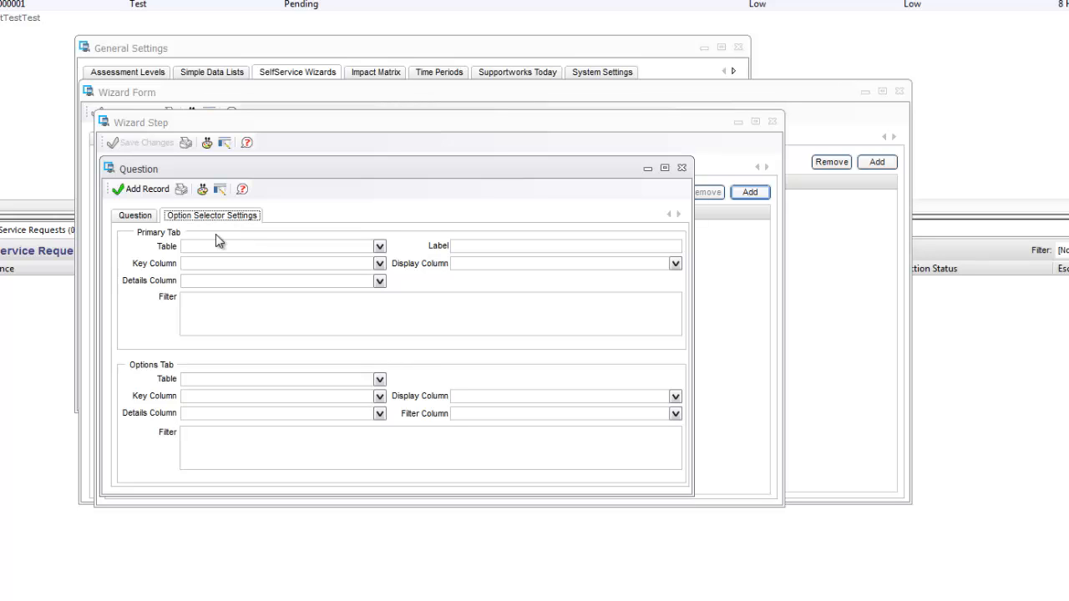
# Set the primary list to the company table, keyed and displayed by companyname, labelled 'Choose an organisation'.
pyautogui.click(379, 247)
pyautogui.moveTo(380, 279); pyautogui.dragTo(380, 302)
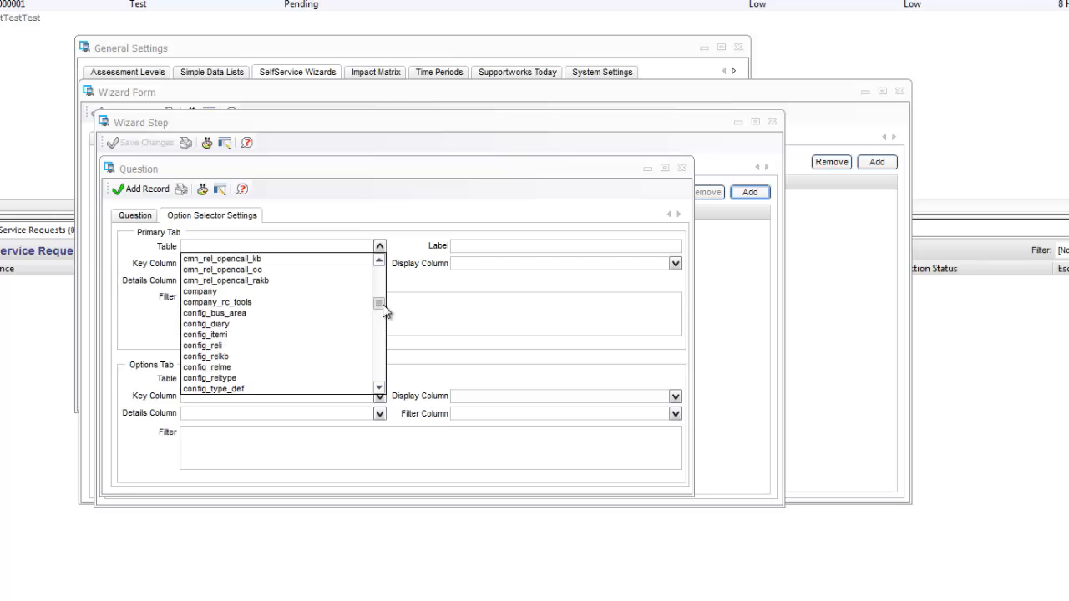
pyautogui.click(248, 290)
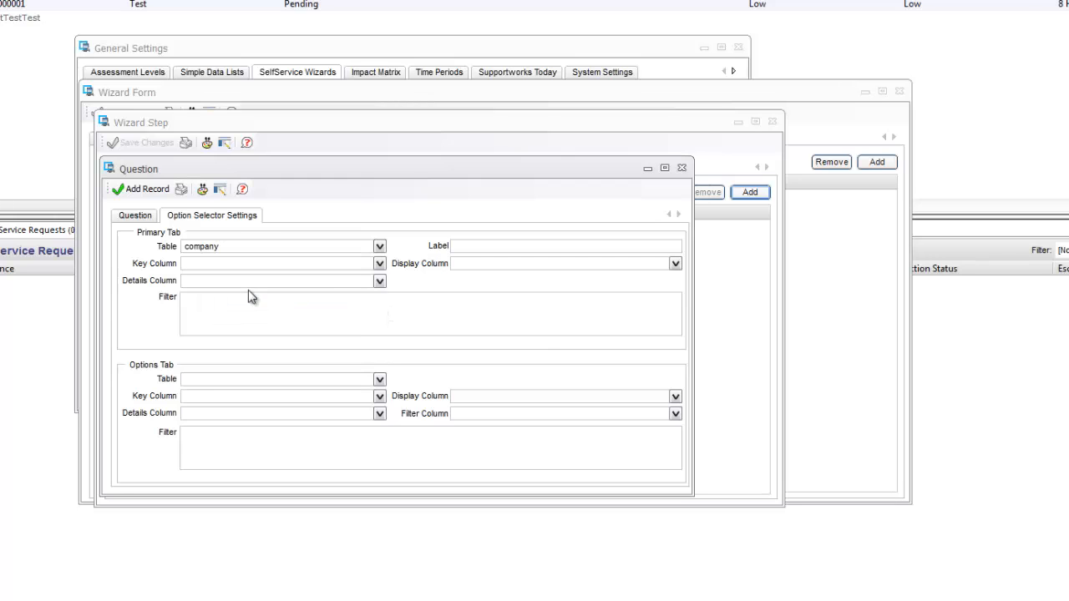
pyautogui.click(378, 263)
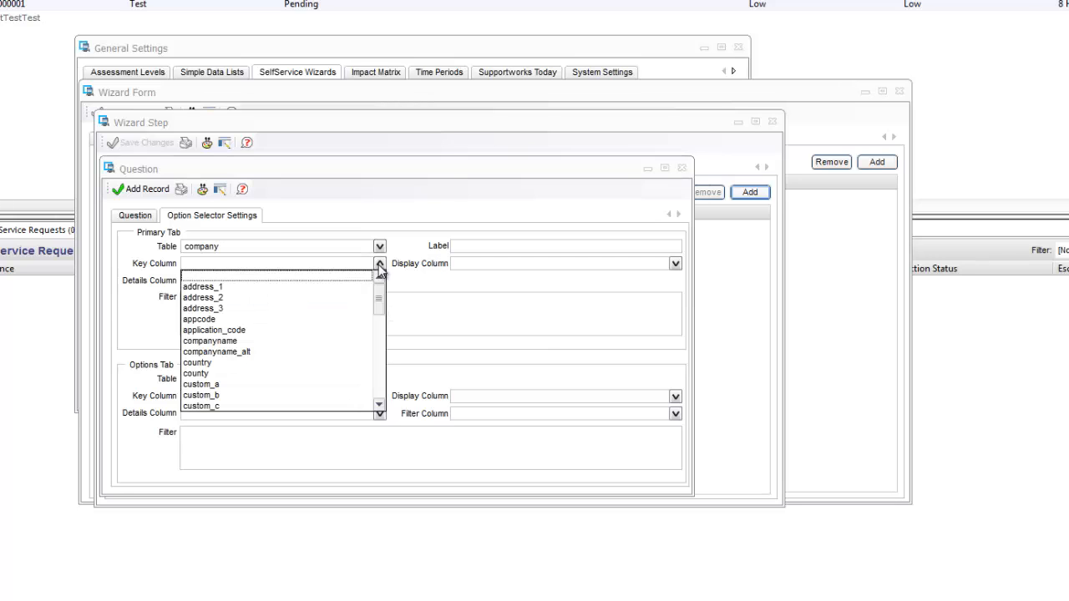
pyautogui.click(230, 342)
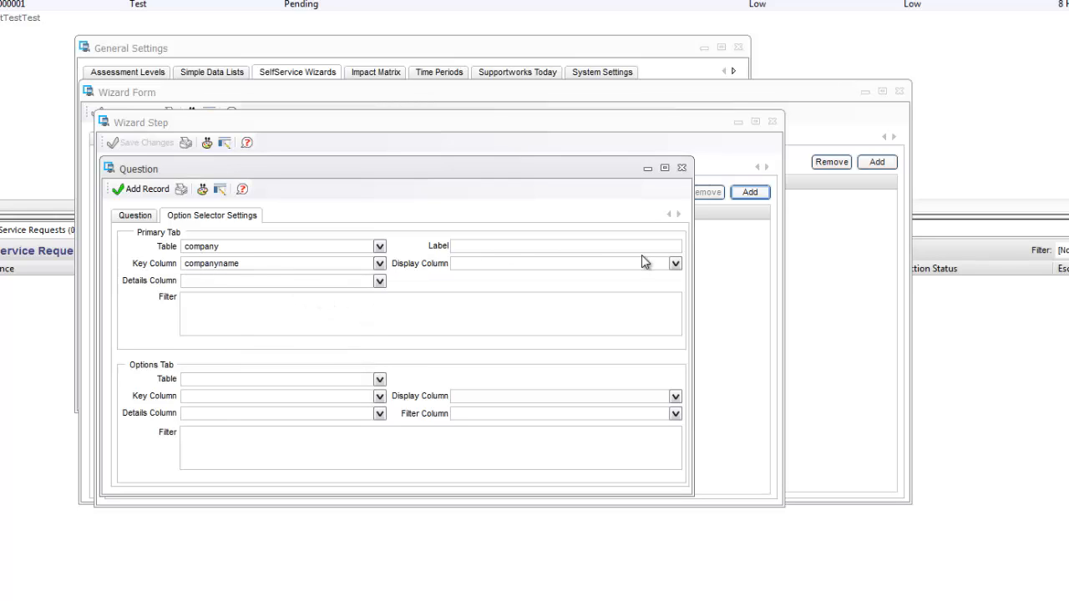
pyautogui.click(674, 263)
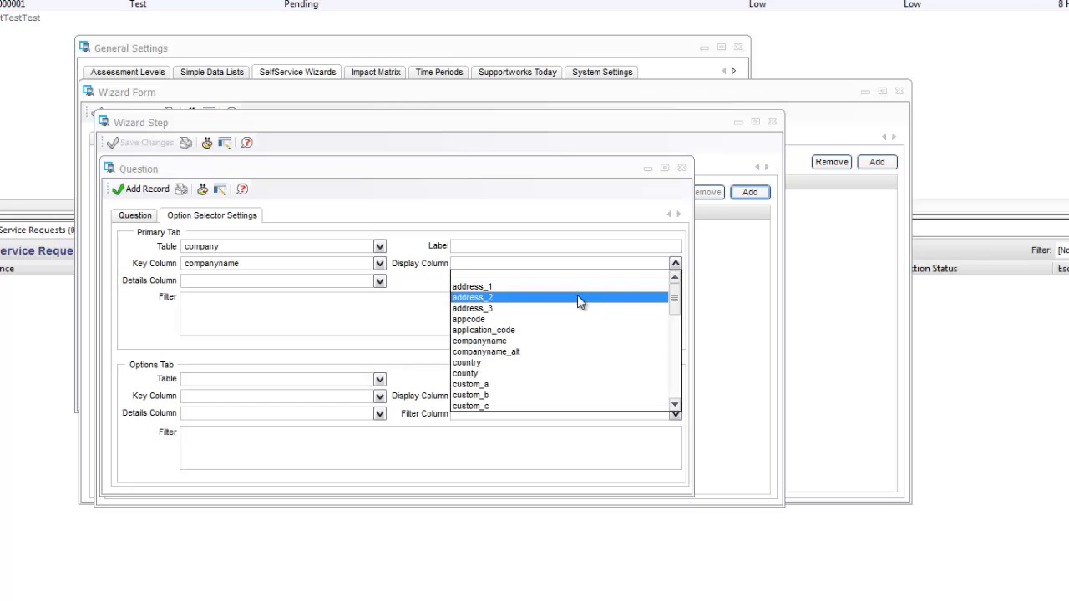
pyautogui.click(501, 342)
pyautogui.click(464, 247)
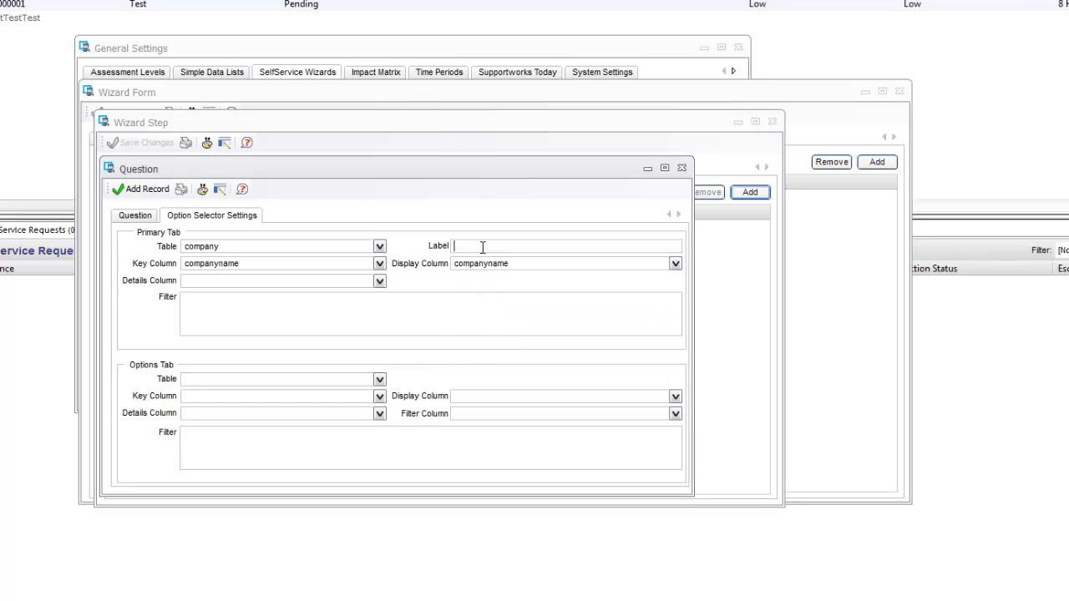
pyautogui.write('Choose an organisation:')
pyautogui.click(342, 314)
# Set the options list to the userdb table with keysearch as key column.
pyautogui.click(380, 379)
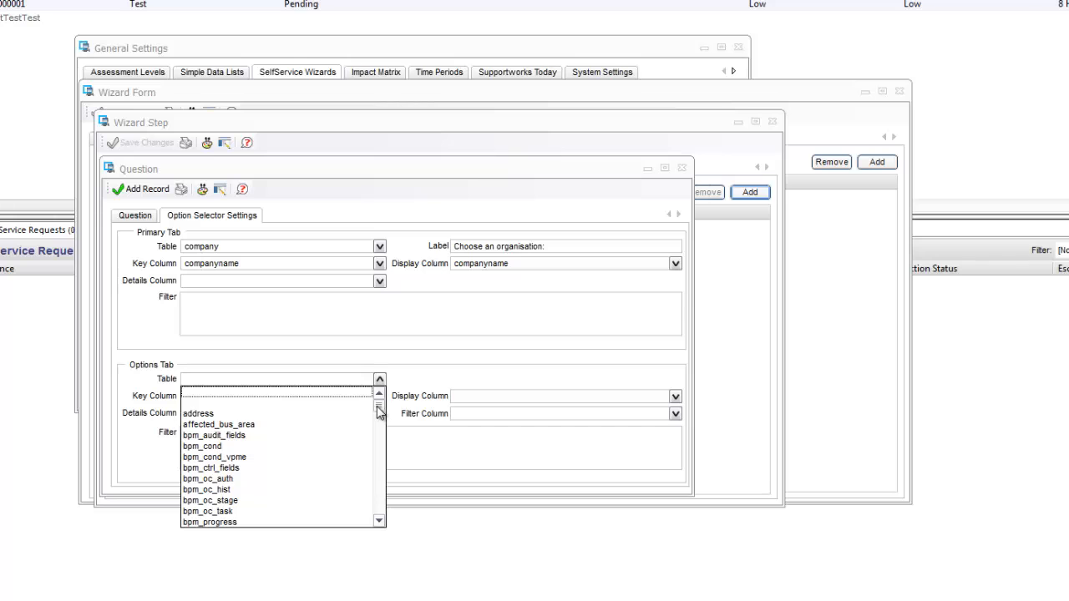
pyautogui.moveTo(378, 410); pyautogui.dragTo(375, 511)
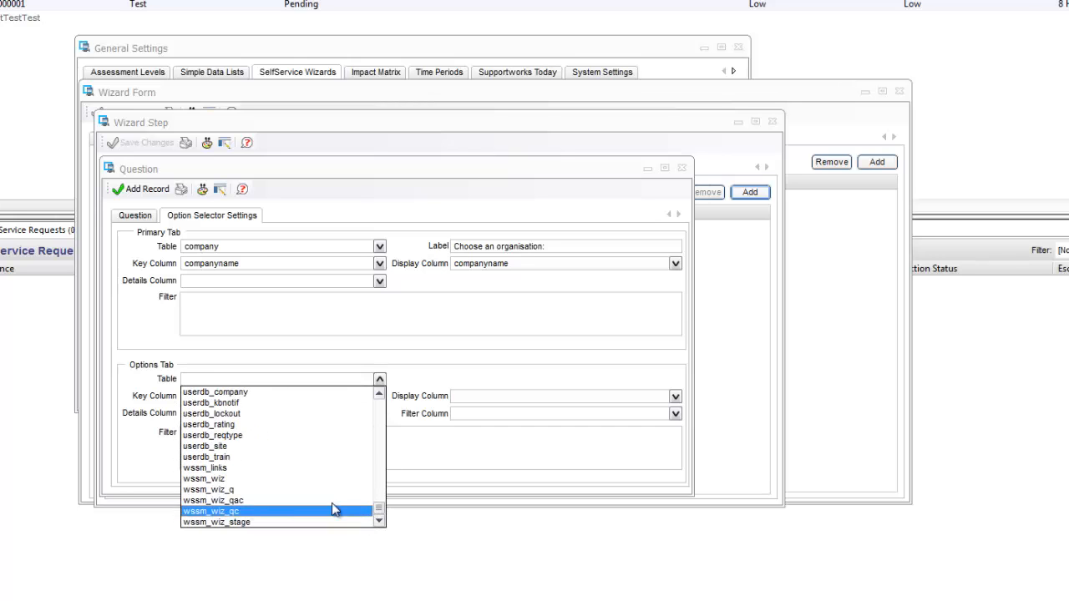
pyautogui.scroll(1, 248, 474)
pyautogui.scroll(2, 248, 473)
pyautogui.click(212, 473)
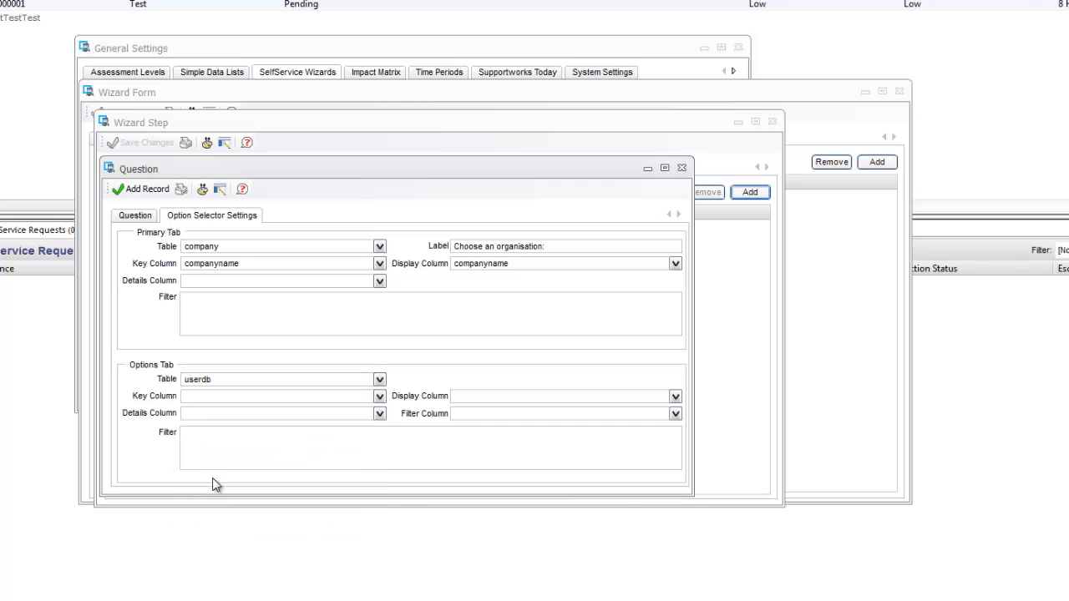
pyautogui.click(380, 396)
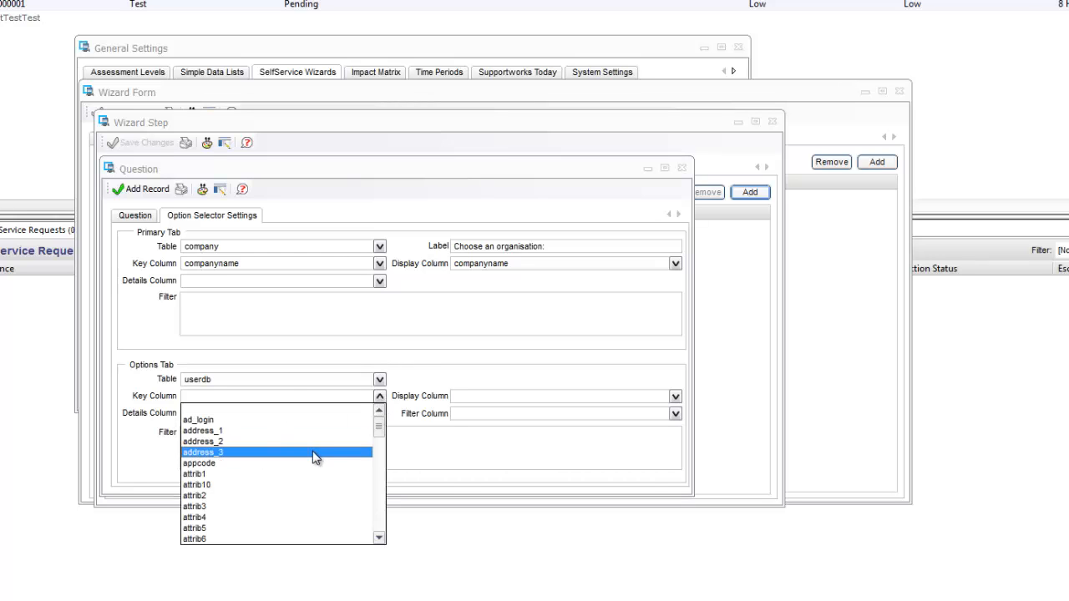
pyautogui.scroll(-5, 315, 456)
pyautogui.moveTo(379, 456); pyautogui.dragTo(380, 473)
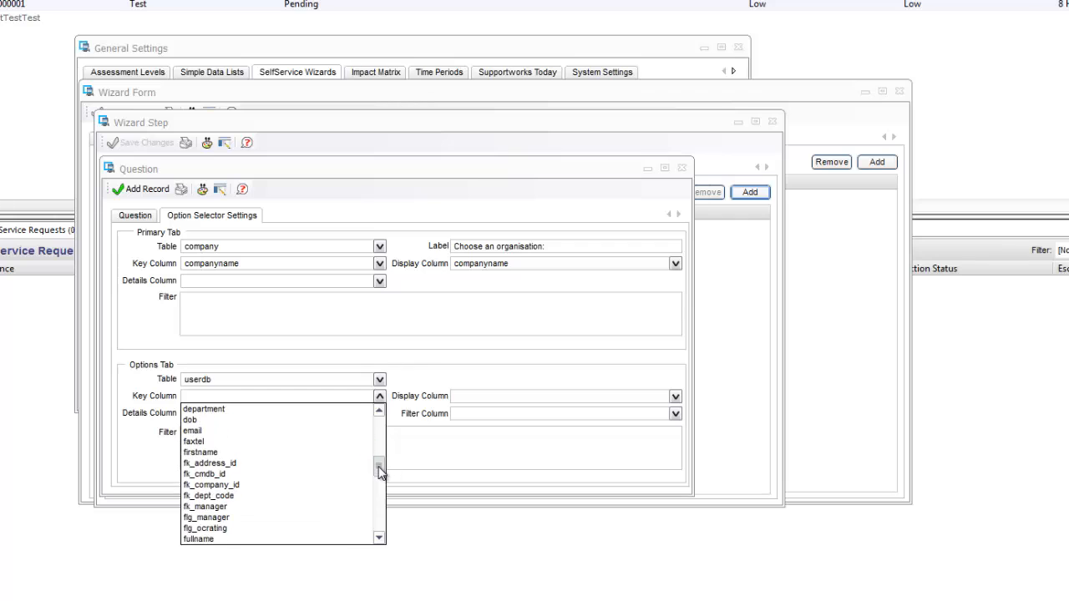
pyautogui.scroll(-5, 379, 472)
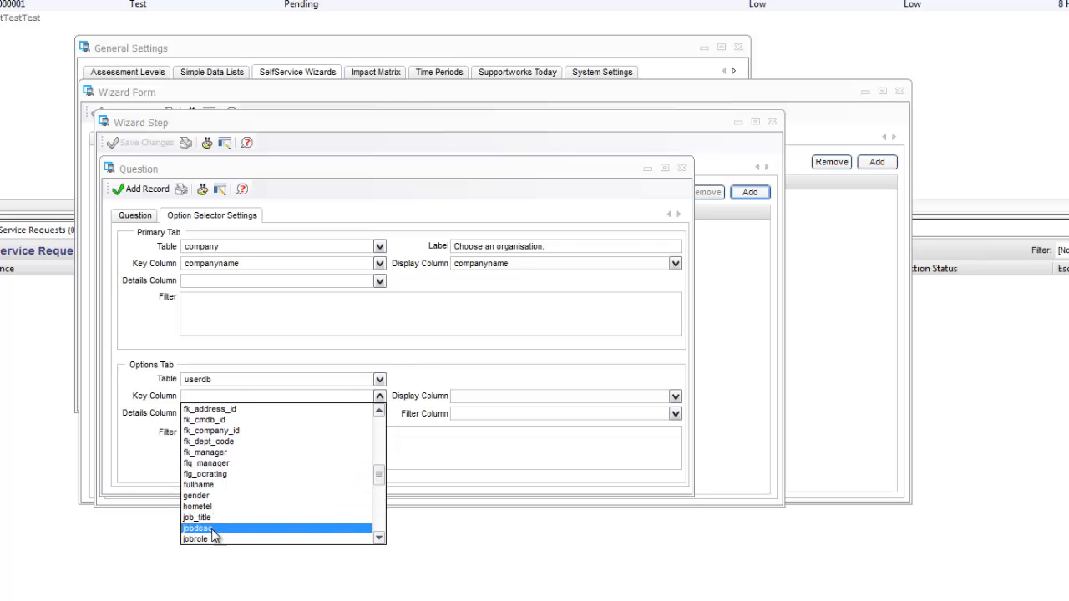
pyautogui.scroll(-2, 216, 535)
pyautogui.click(216, 488)
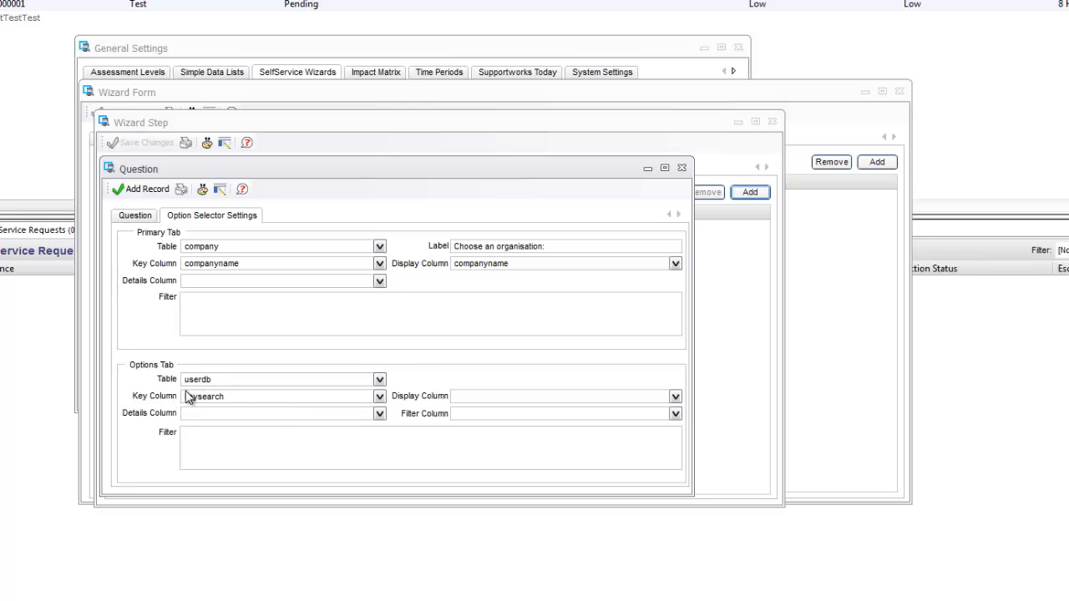
# Display options by fullname and filter by companyname, leaving the filter condition empty.
pyautogui.click(674, 395)
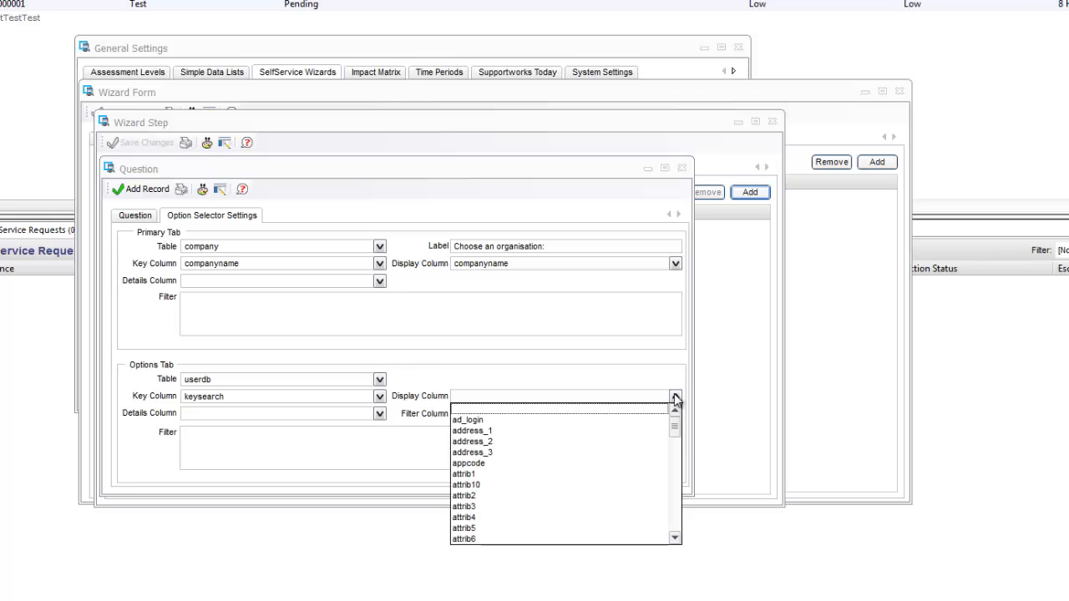
pyautogui.moveTo(676, 428); pyautogui.dragTo(677, 470)
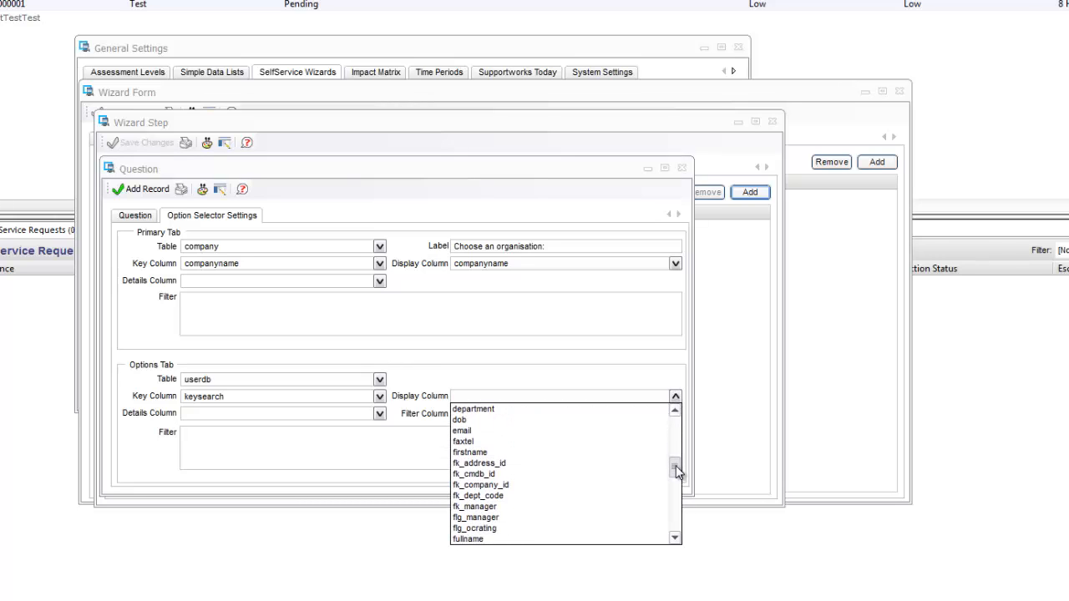
pyautogui.scroll(-1, 557, 511)
pyautogui.click(479, 509)
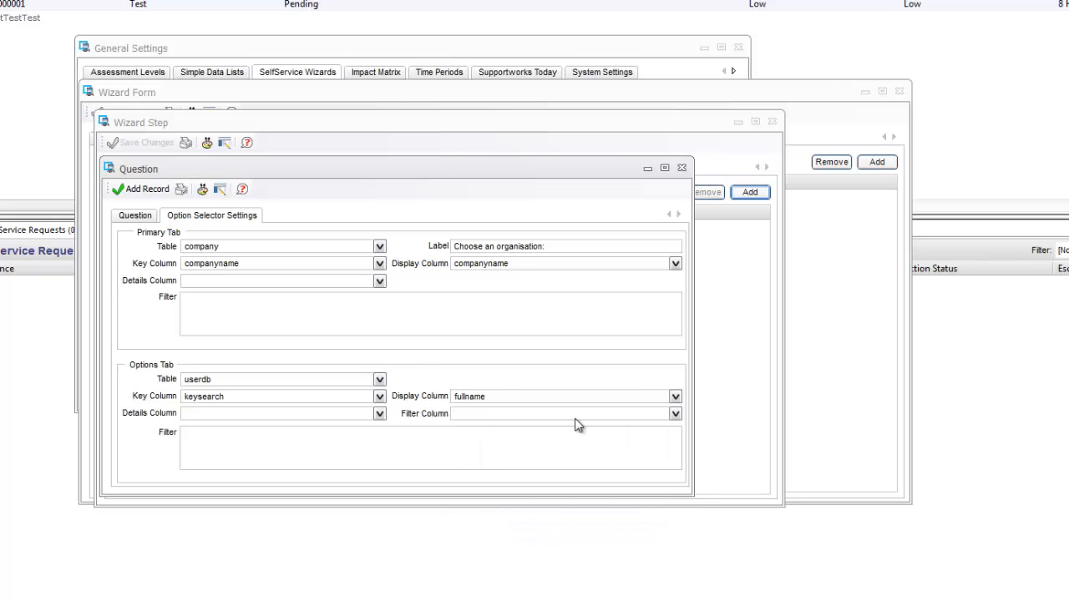
pyautogui.click(676, 414)
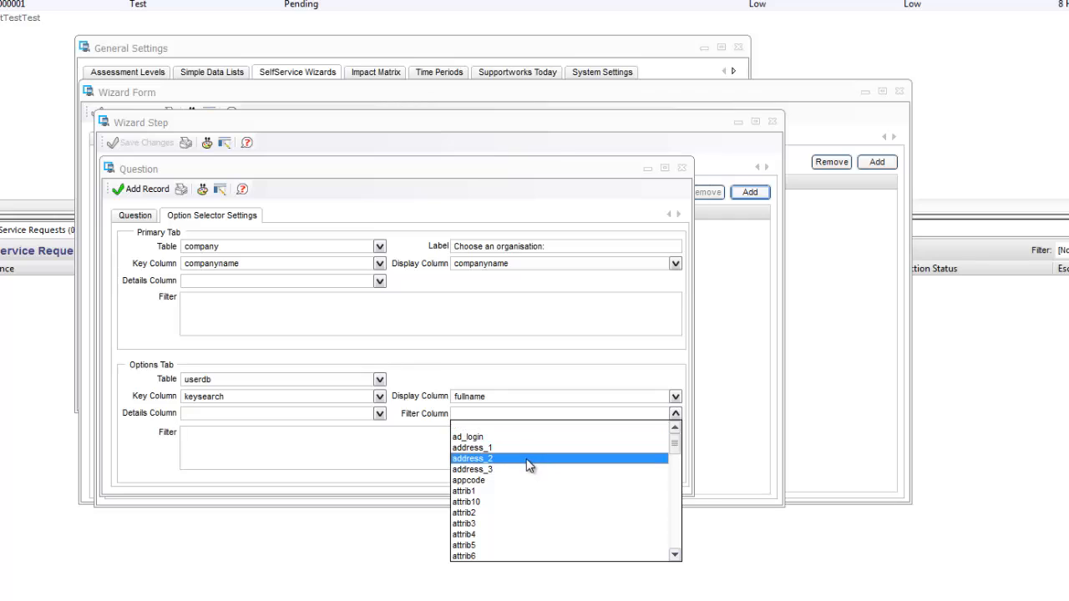
pyautogui.scroll(-1, 526, 472)
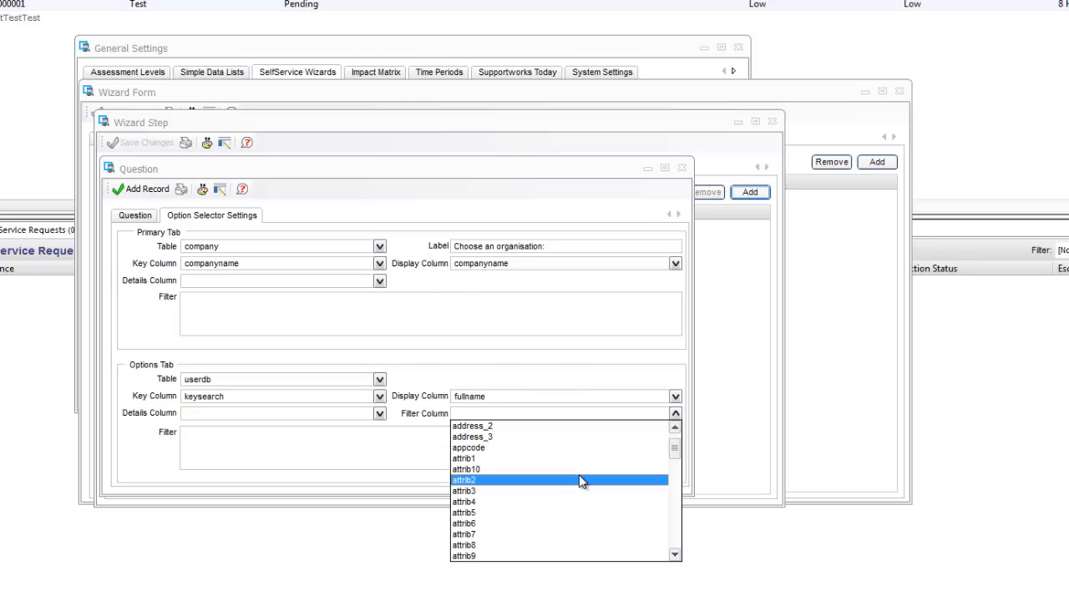
pyautogui.scroll(-4, 518, 492)
pyautogui.click(503, 490)
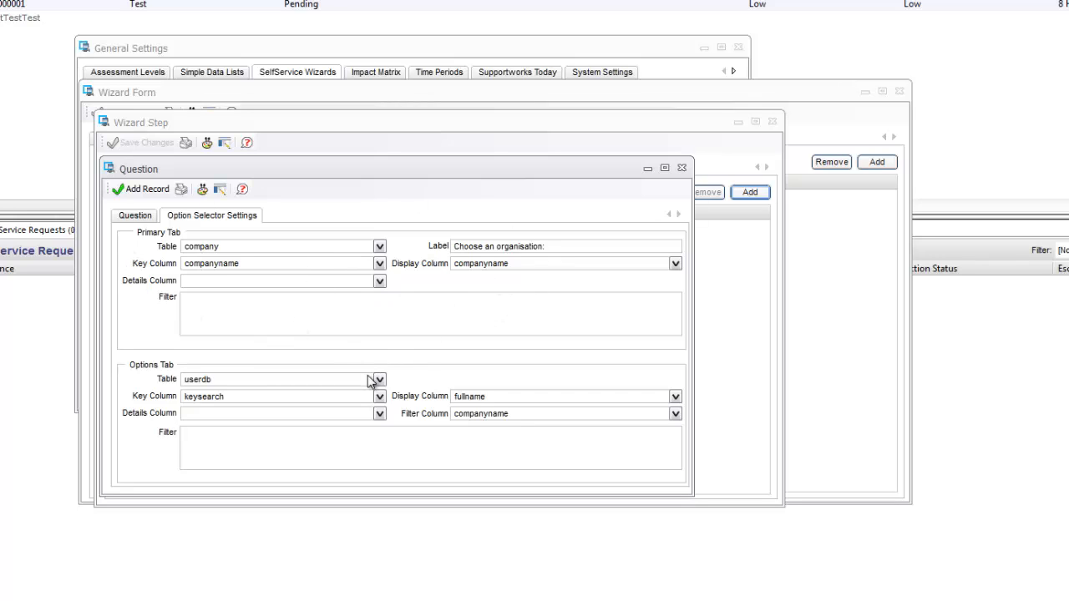
pyautogui.click(254, 447)
pyautogui.write('fk_manager = 1')
pyautogui.press('BackSpace')
pyautogui.press('BackSpace')
pyautogui.press('BackSpace')
pyautogui.press('BackSpace')
pyautogui.press('BackSpace')
pyautogui.press('BackSpace')
pyautogui.press('BackSpace')
pyautogui.press('BackSpace')
pyautogui.press('BackSpace')
pyautogui.press('BackSpace')
pyautogui.press('BackSpace')
pyautogui.press('BackSpace')
pyautogui.press('BackSpace')
pyautogui.press('BackSpace')
# Save the manager question and close the Wizard Step, Wizard Form and General Settings windows.
pyautogui.click(140, 190)
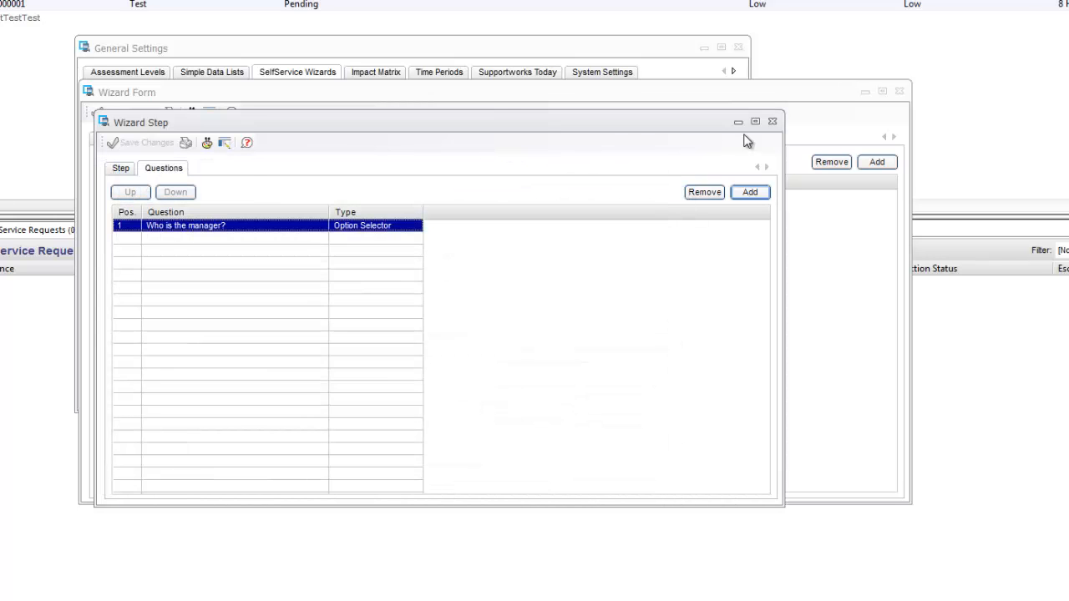
pyautogui.click(772, 121)
pyautogui.click(896, 91)
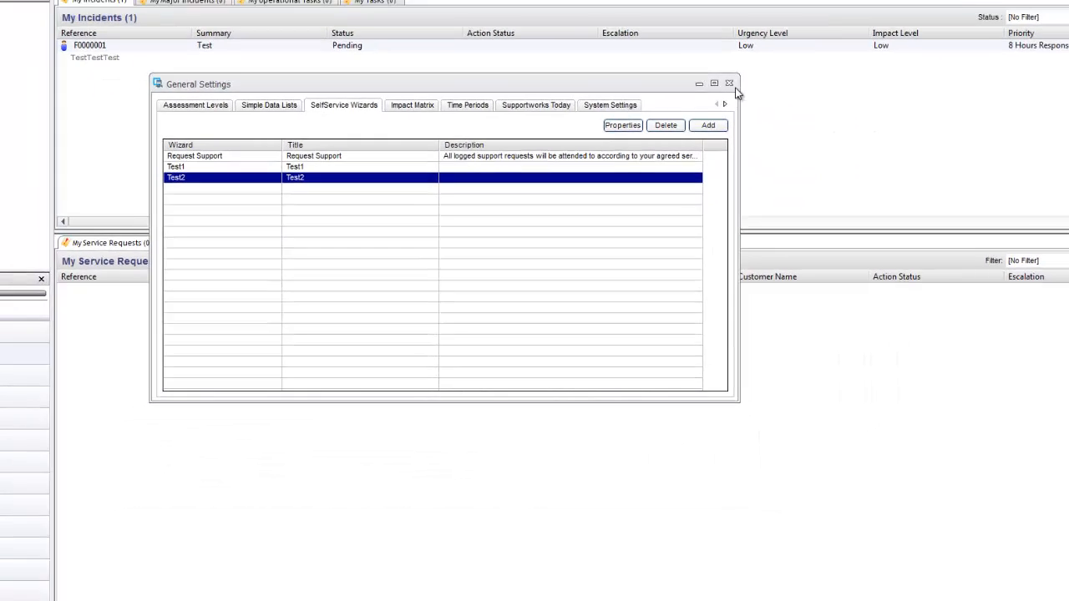
pyautogui.click(739, 46)
# Search the Service Portfolio and open the TestService record.
pyautogui.click(57, 43)
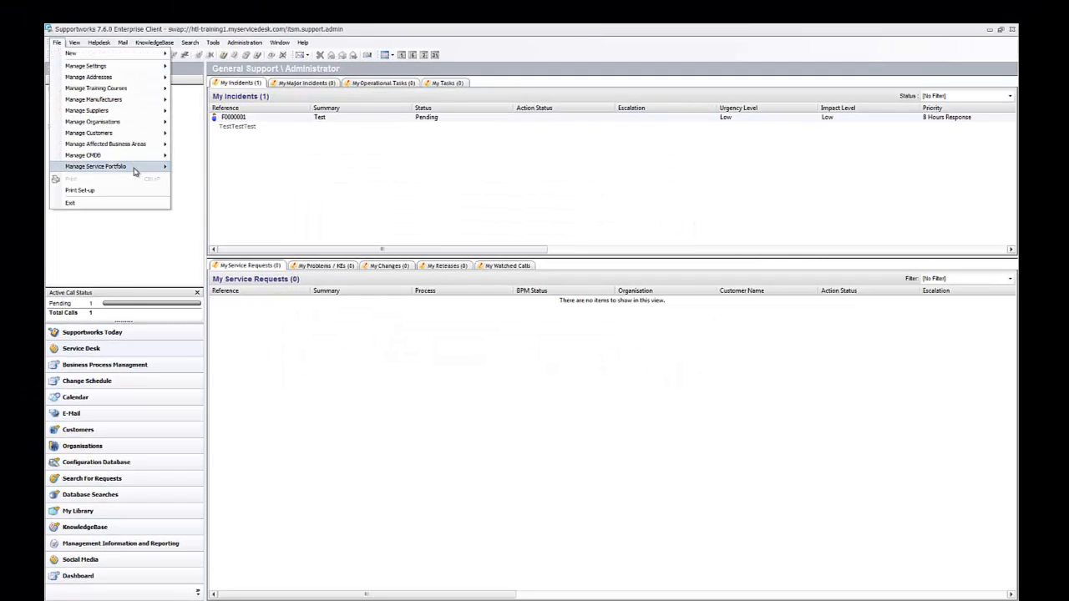
pyautogui.moveTo(136, 166)
pyautogui.click(213, 180)
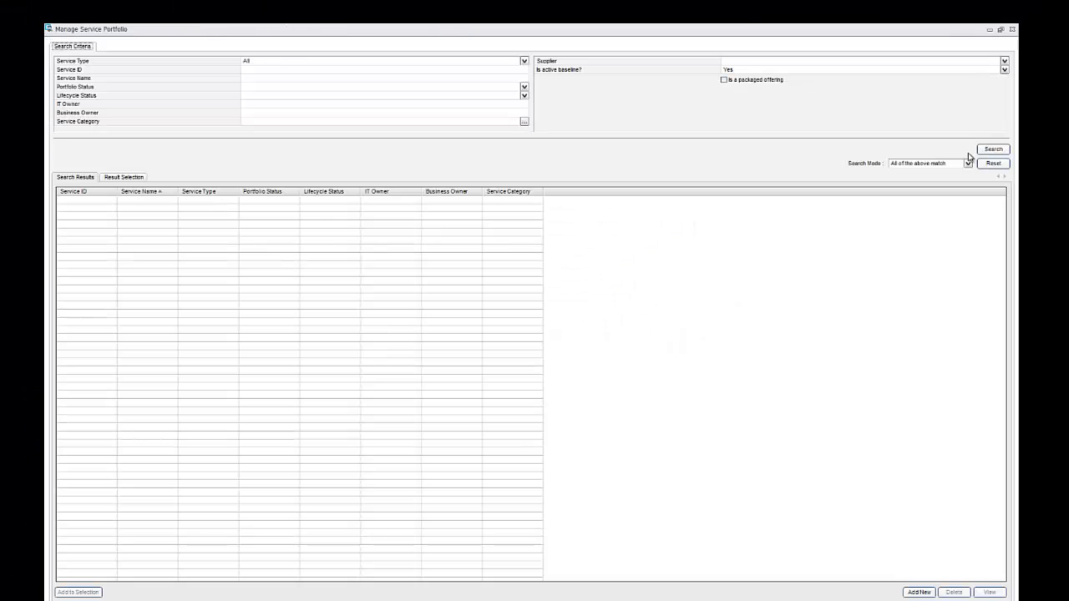
pyautogui.click(992, 150)
pyautogui.click(125, 200)
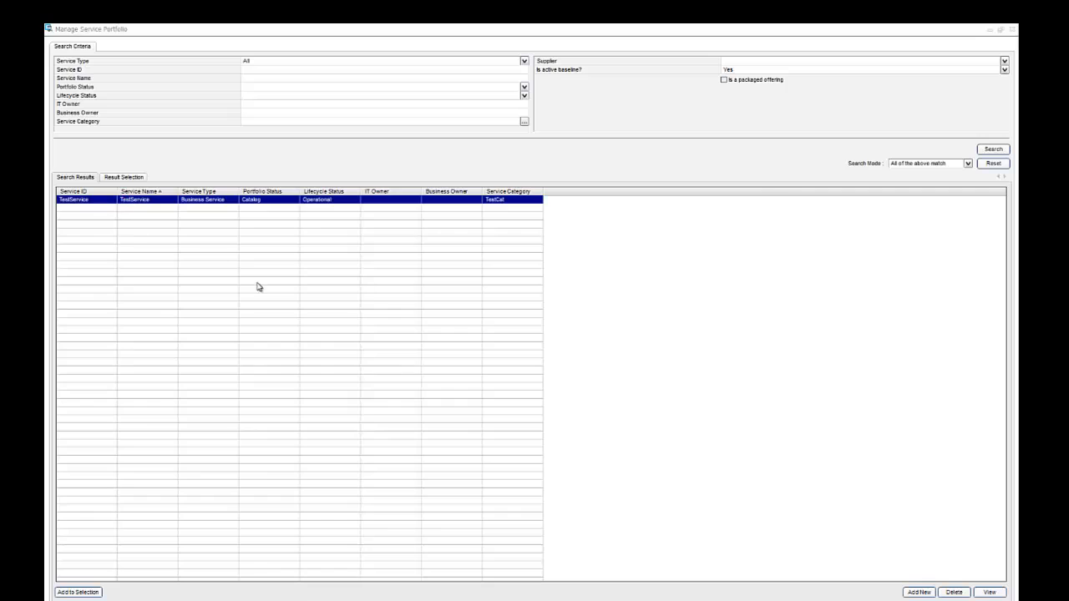
pyautogui.doubleClick(185, 200)
# Set TestService's request form wizard to Test2 under Subscriptions and Revenues and save.
pyautogui.click(188, 167)
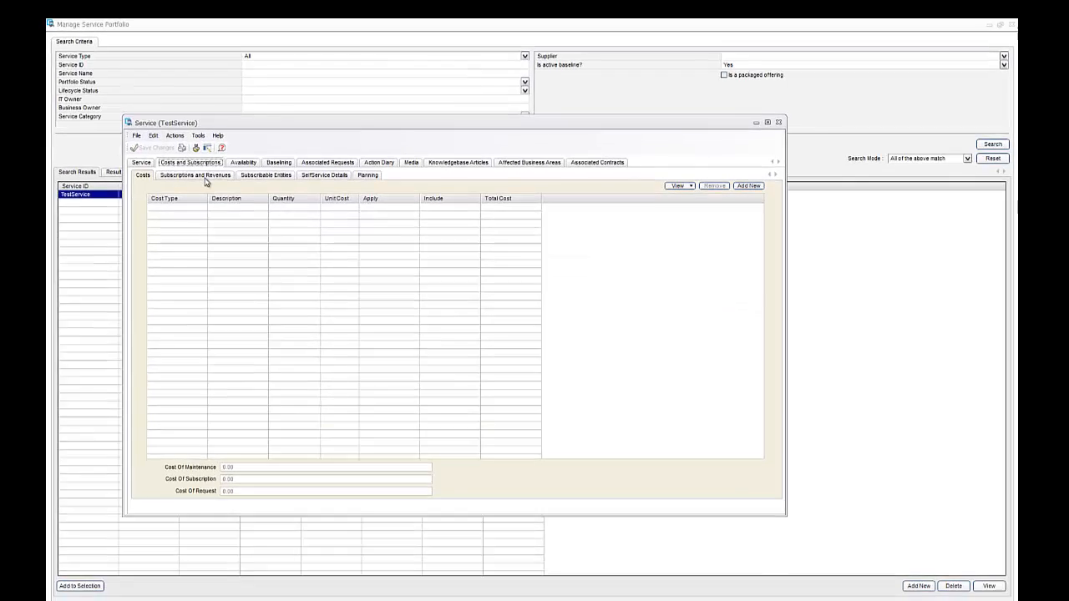
pyautogui.click(199, 180)
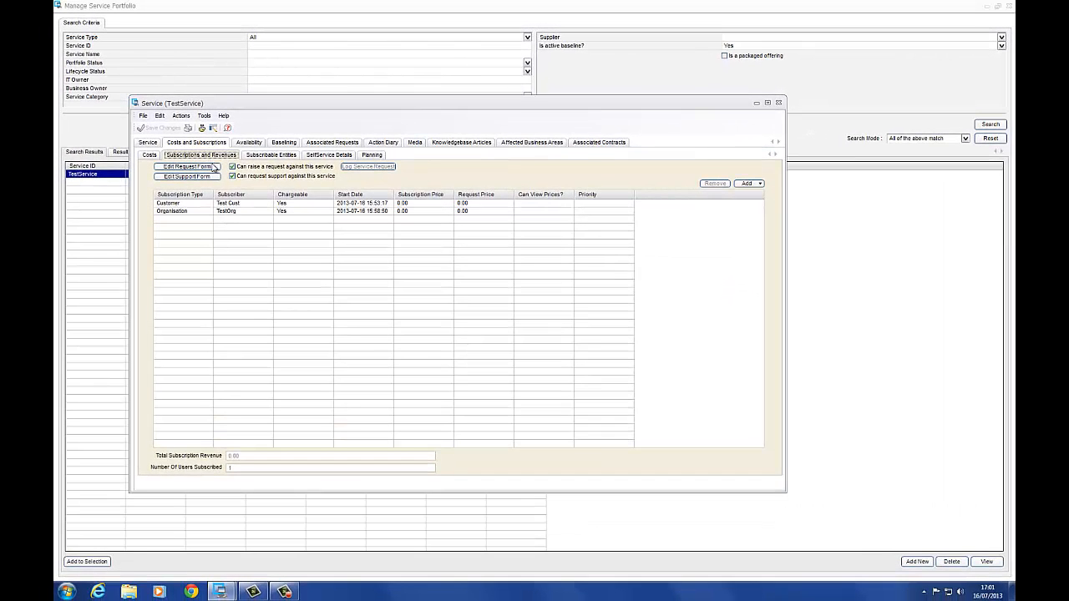
pyautogui.click(188, 166)
pyautogui.click(641, 276)
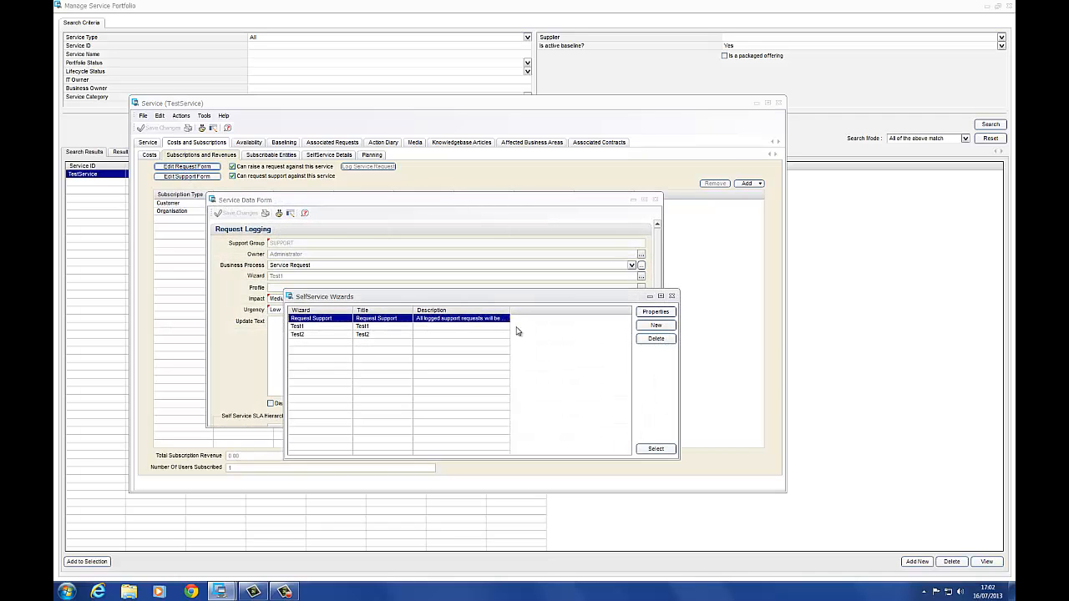
pyautogui.click(365, 338)
pyautogui.click(659, 449)
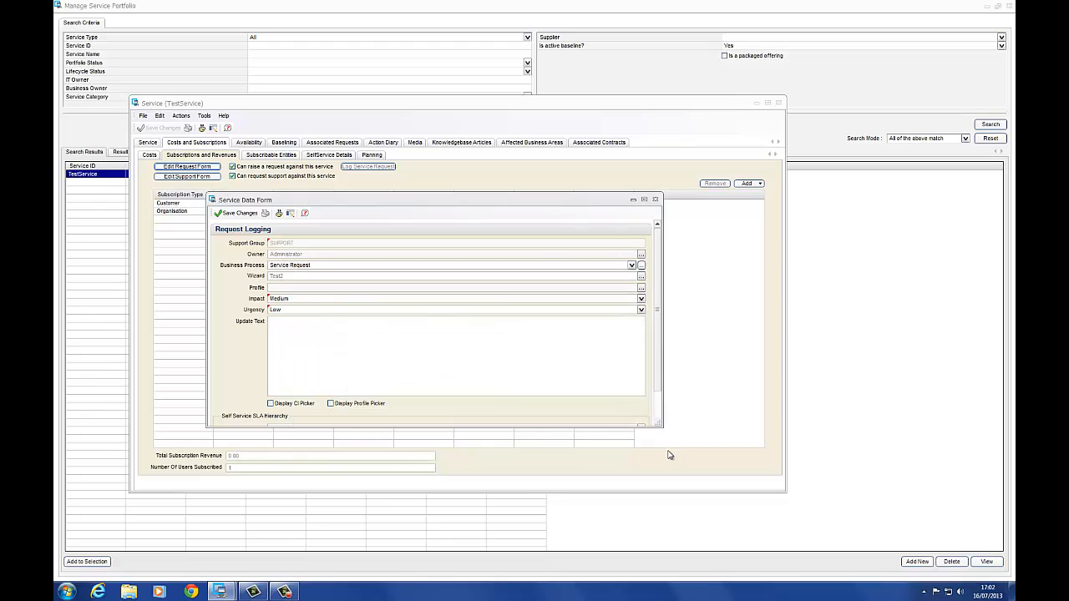
pyautogui.click(236, 213)
pyautogui.click(100, 592)
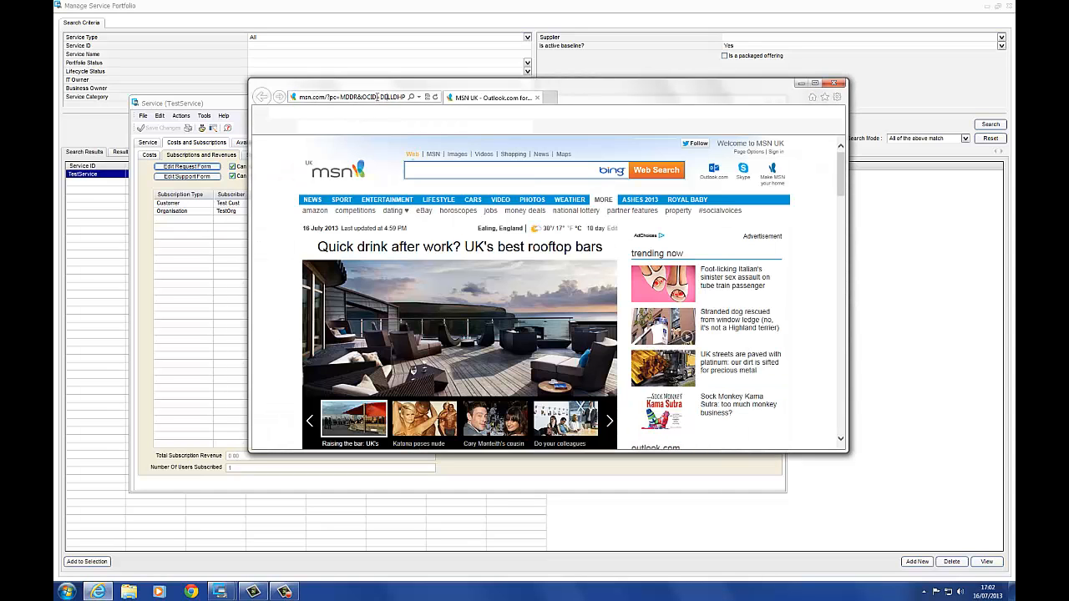
pyautogui.click(377, 97)
pyautogui.write('htt')
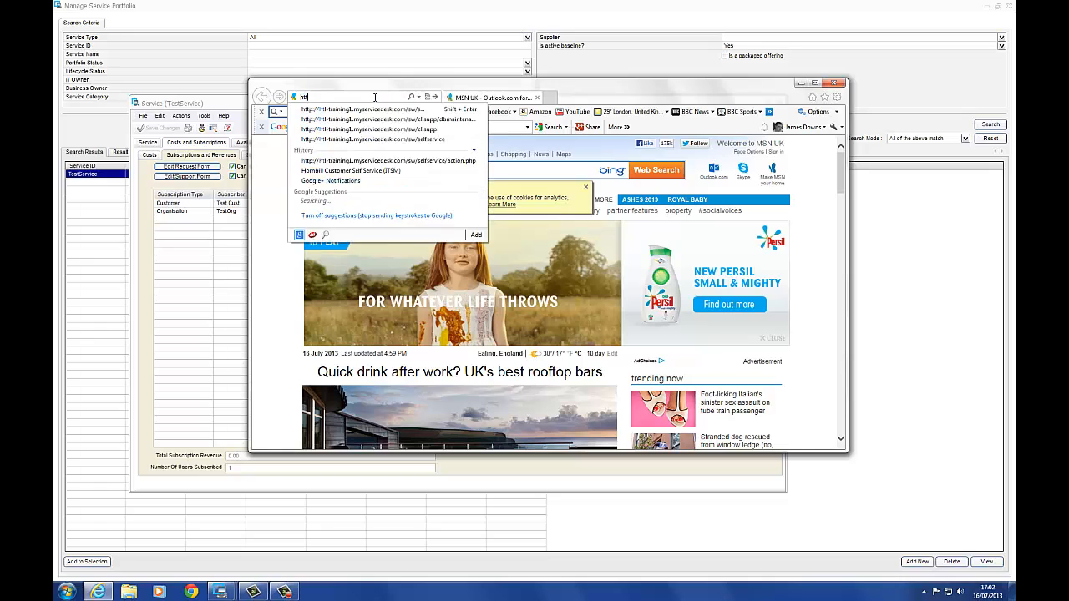
pyautogui.write('p:/')
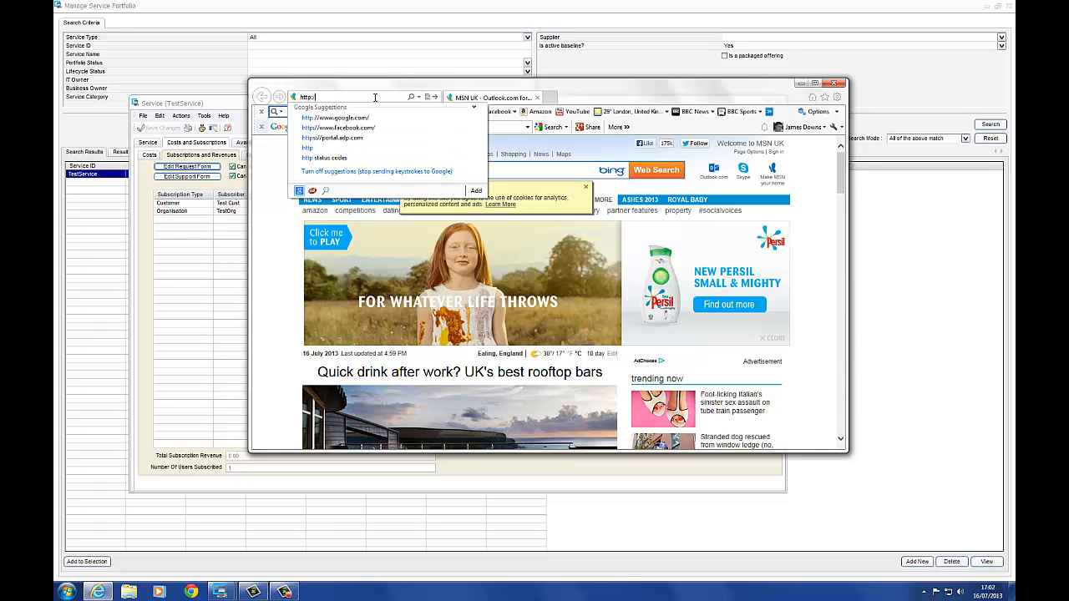
pyautogui.write('/htl-training1.myservicedesk.com/')
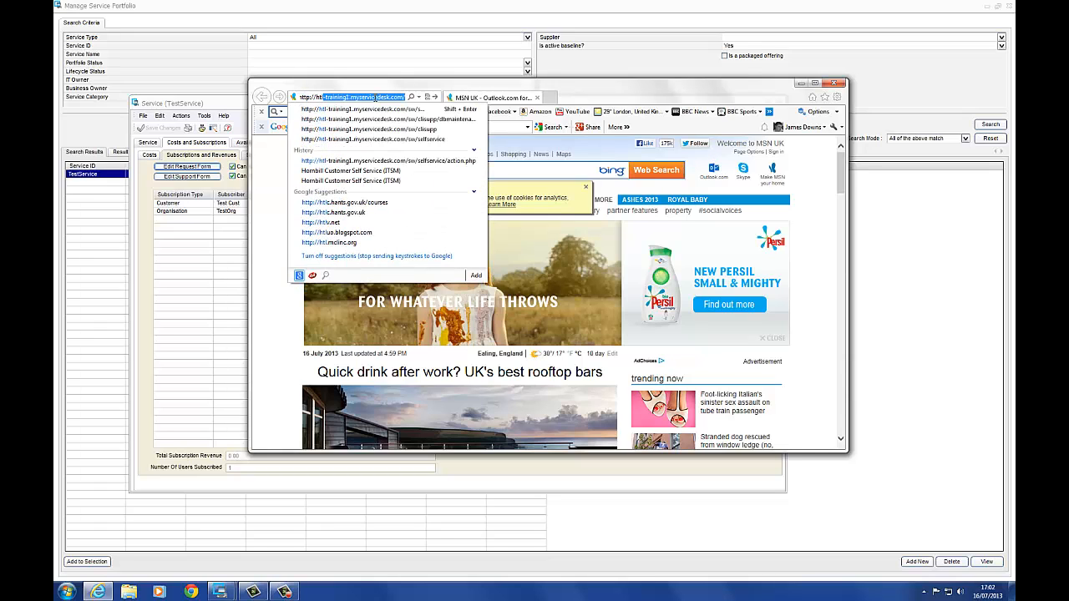
pyautogui.press('Return')
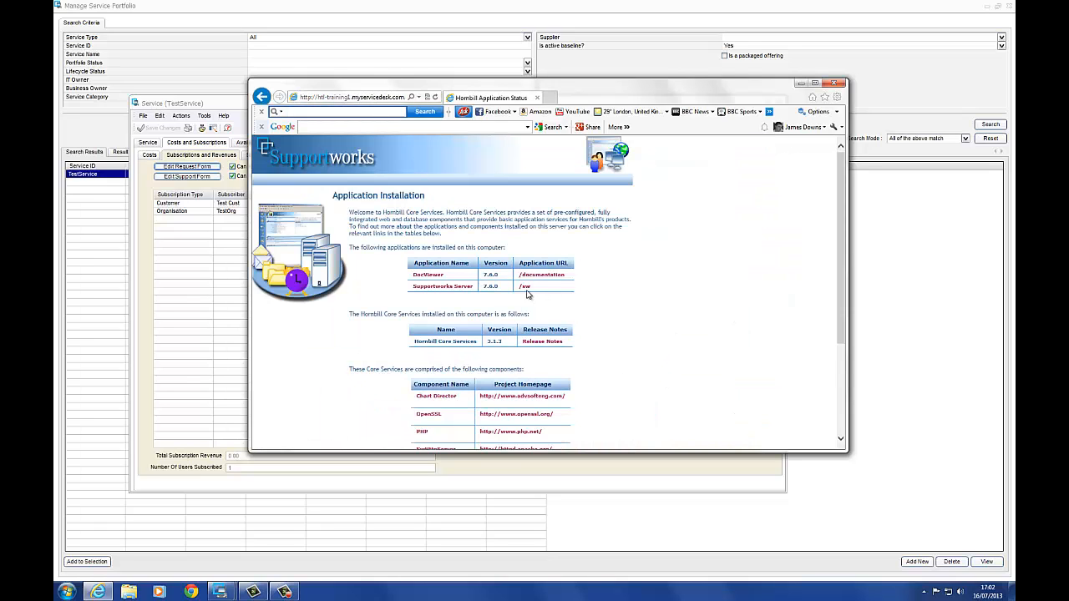
pyautogui.click(528, 291)
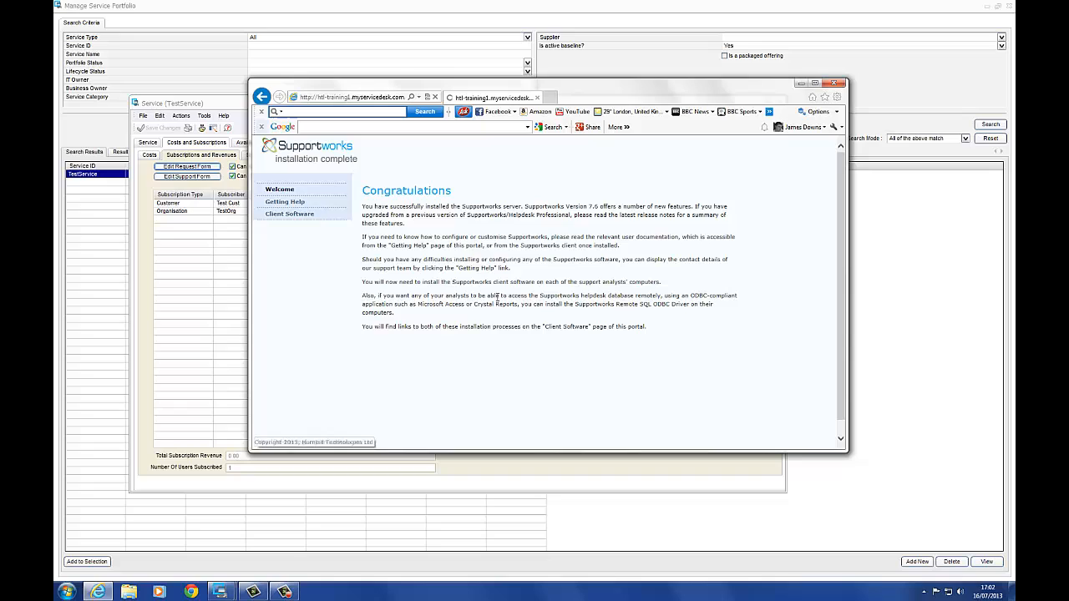
pyautogui.click(298, 215)
pyautogui.scroll(-2, 435, 355)
pyautogui.click(435, 352)
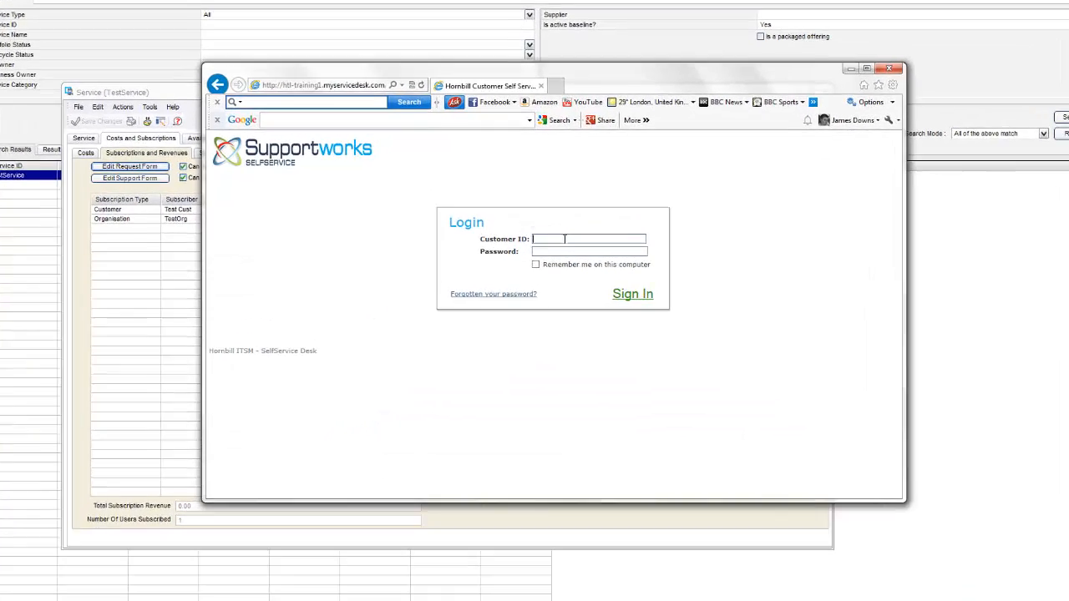
# Log in with the customer ID and raise a request for TestService under TestCat in My Services.
pyautogui.click(559, 227)
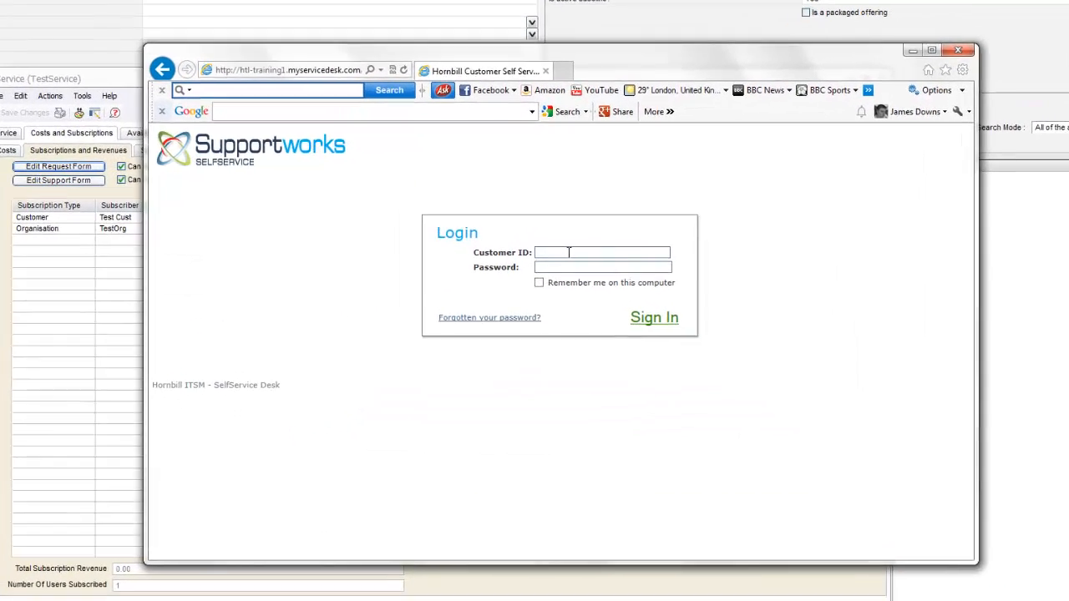
pyautogui.write('testcust')
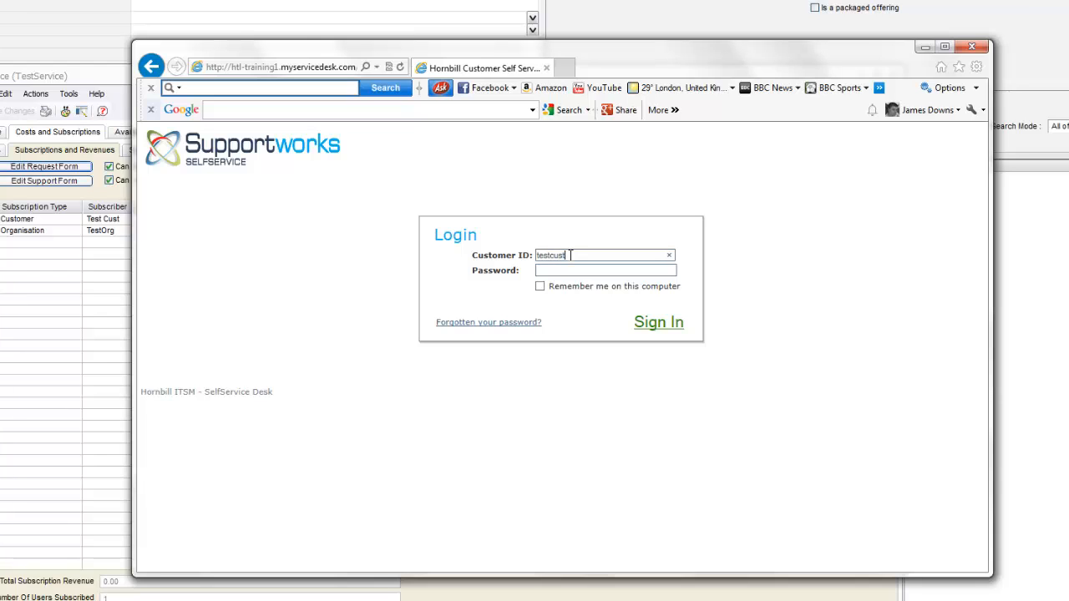
pyautogui.press('Return')
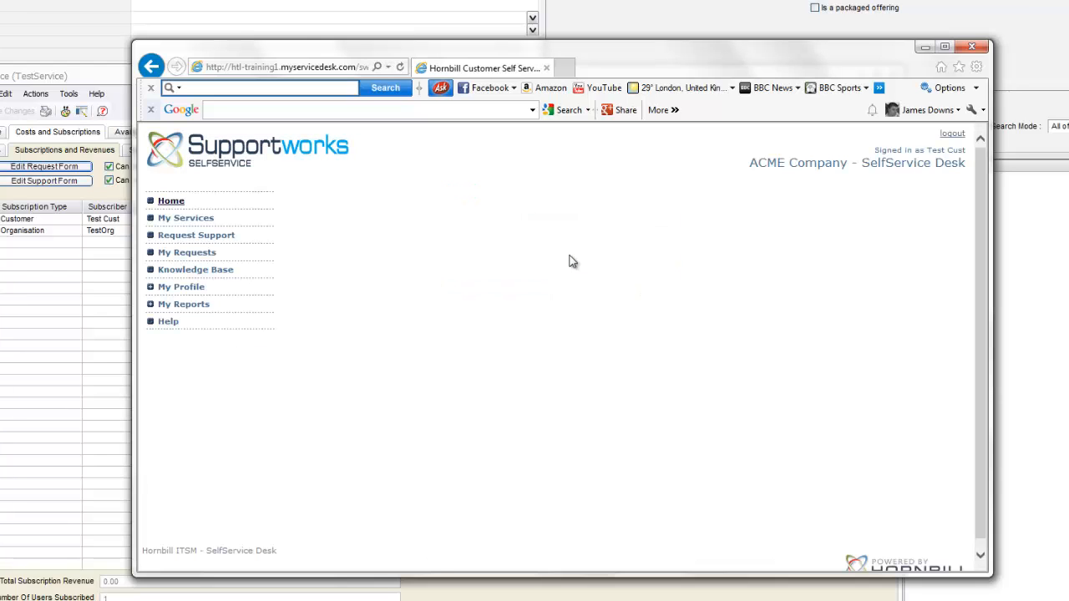
pyautogui.click(180, 224)
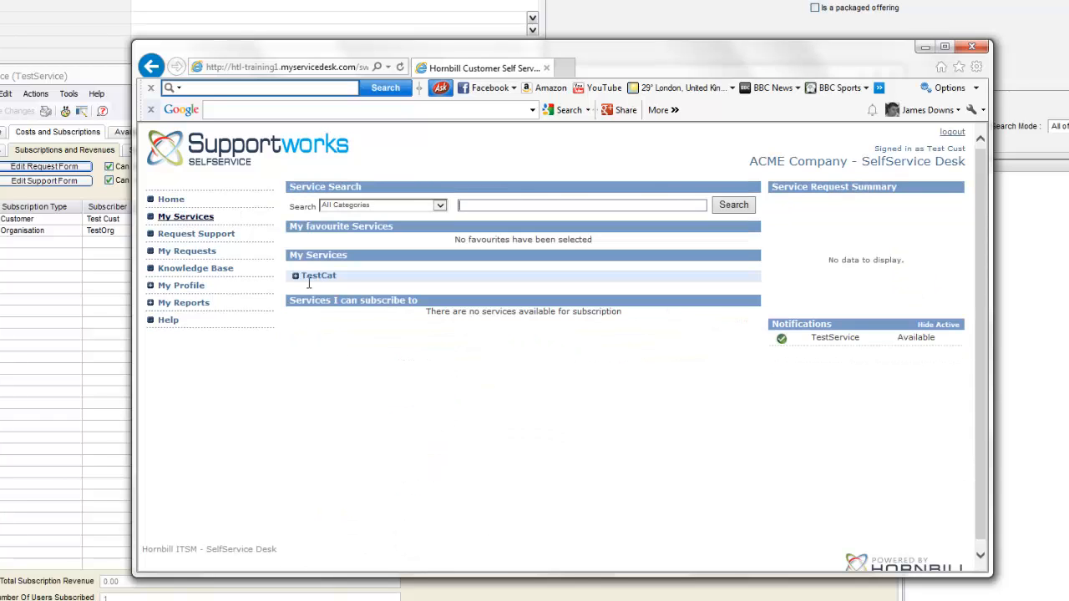
pyautogui.click(296, 275)
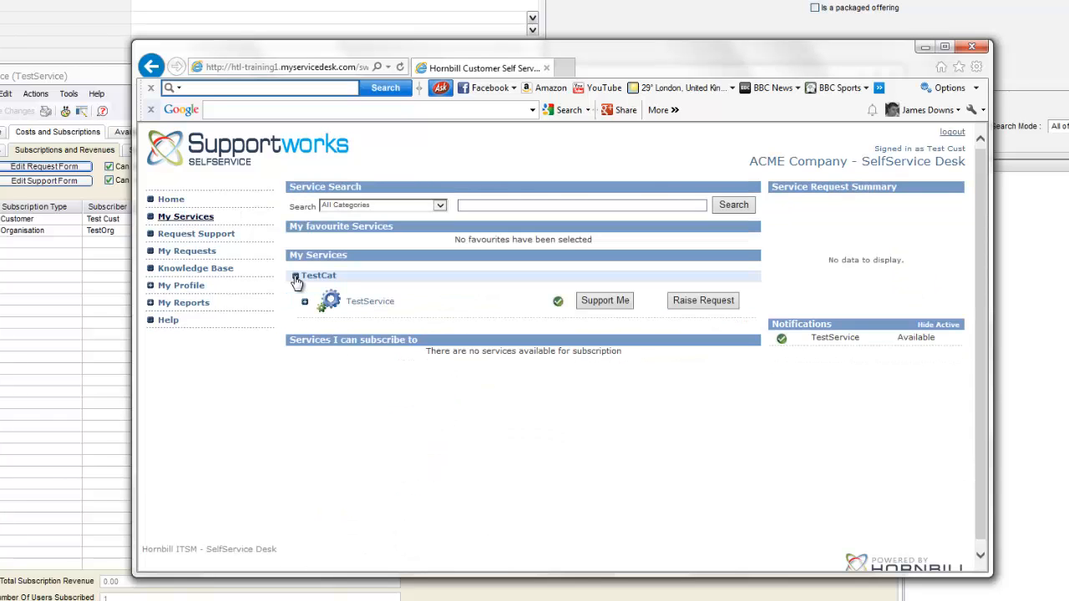
pyautogui.click(709, 301)
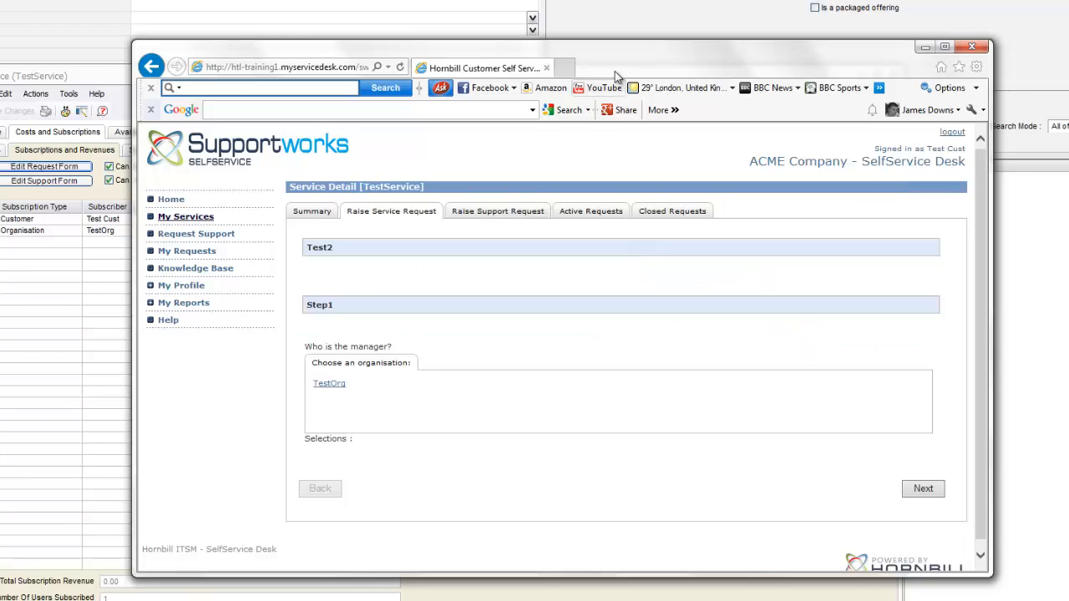
pyautogui.moveTo(614, 67); pyautogui.dragTo(606, 47)
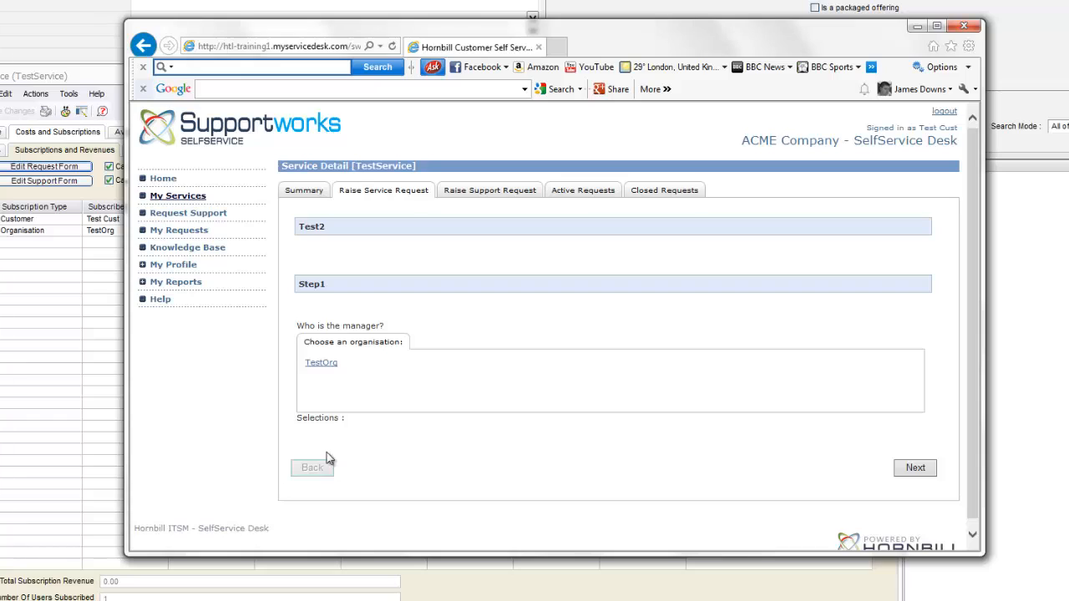
# Browse TestOrg's people list for a manager, go back to organisations, and reopen it.
pyautogui.click(324, 363)
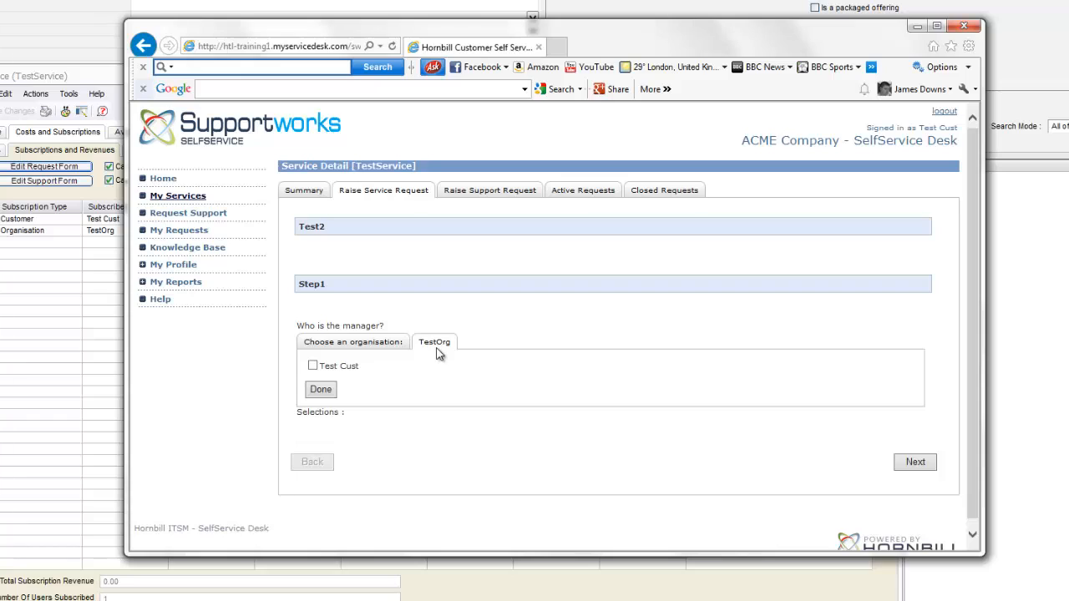
pyautogui.click(313, 367)
pyautogui.click(349, 341)
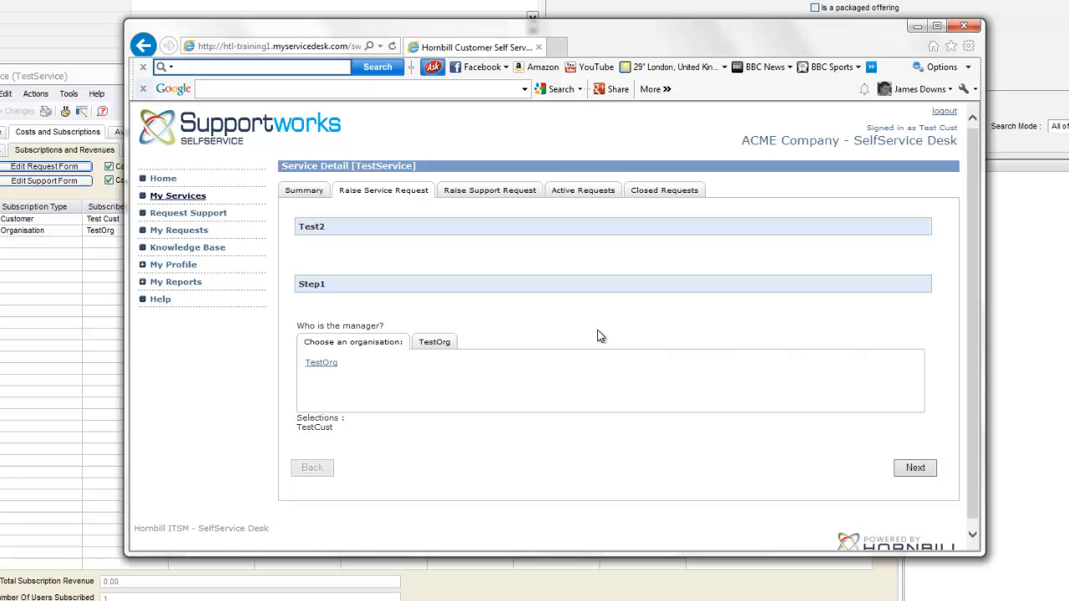
pyautogui.click(434, 344)
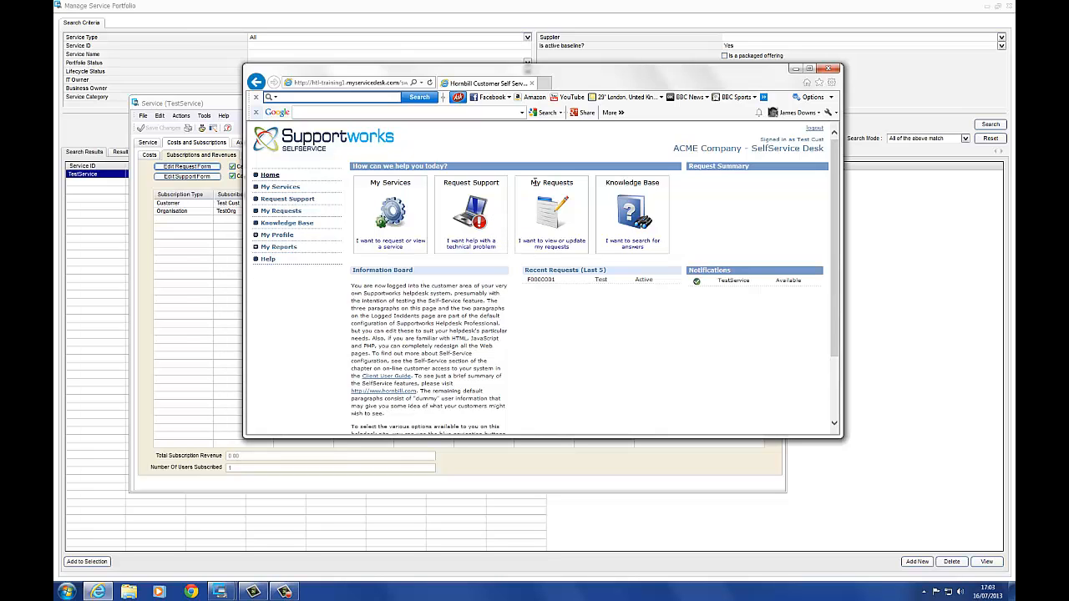
# Close the SelfService portal, the TestService record and the service portfolio search window.
pyautogui.click(830, 69)
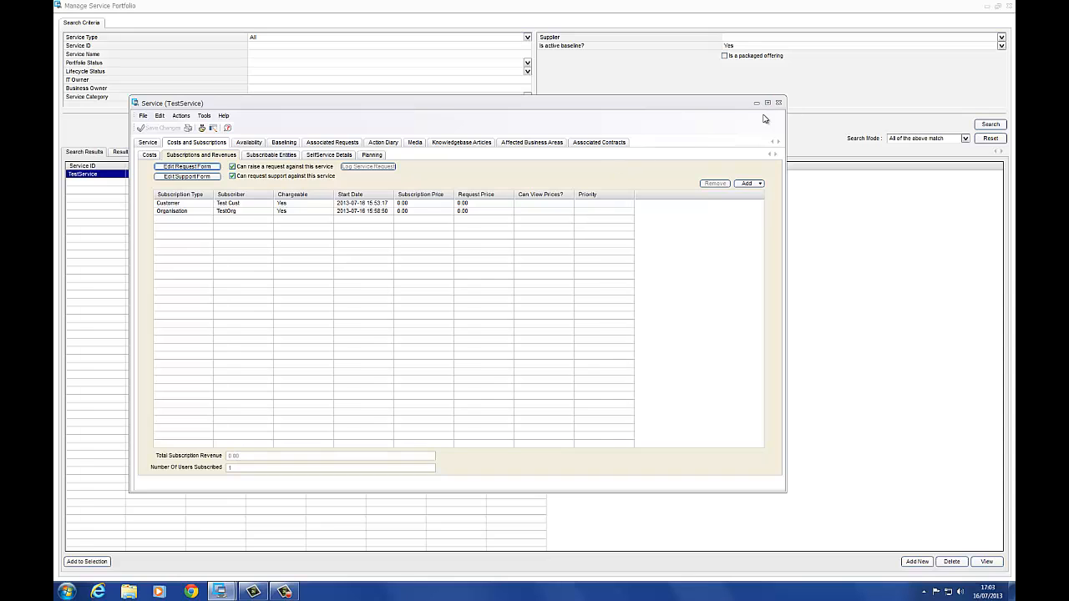
pyautogui.click(778, 102)
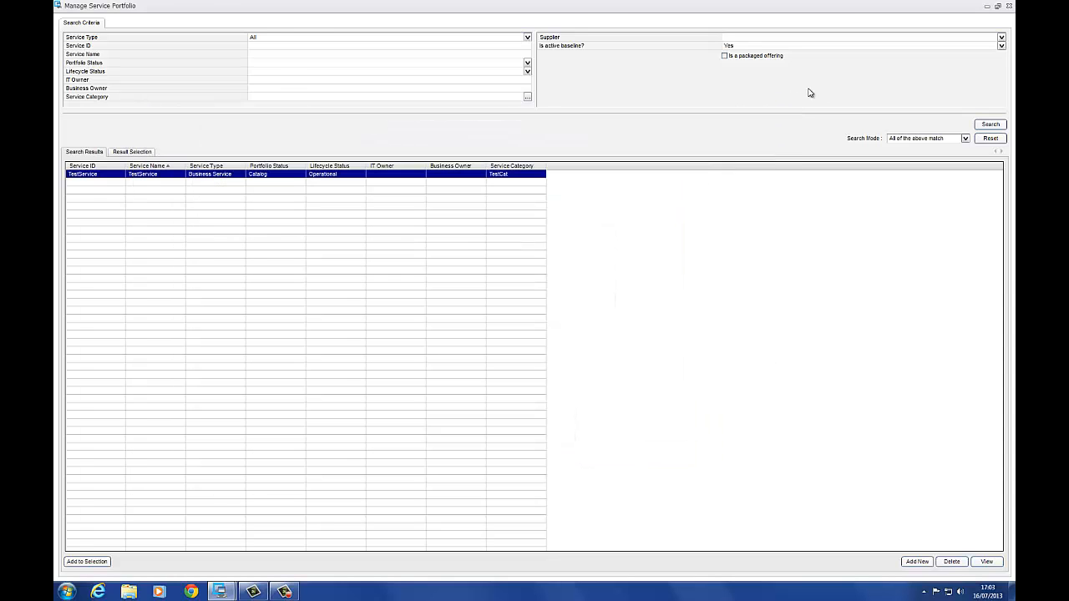
pyautogui.click(1009, 6)
# Open the Test2 wizard from General Settings > SelfService Wizards for editing.
pyautogui.click(66, 19)
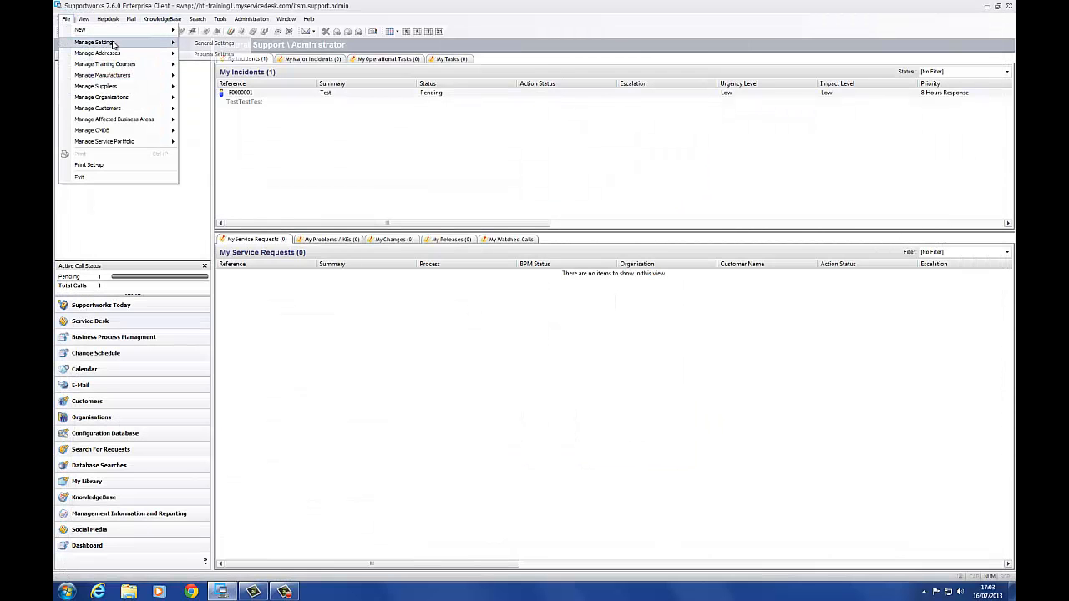
pyautogui.click(256, 76)
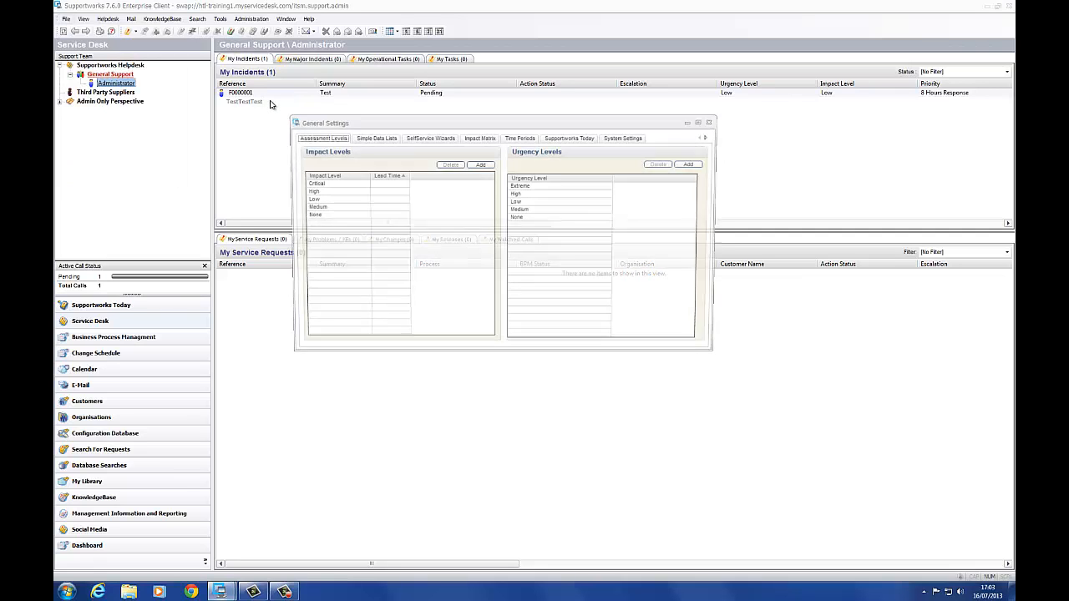
pyautogui.click(431, 136)
pyautogui.click(314, 191)
pyautogui.doubleClick(314, 191)
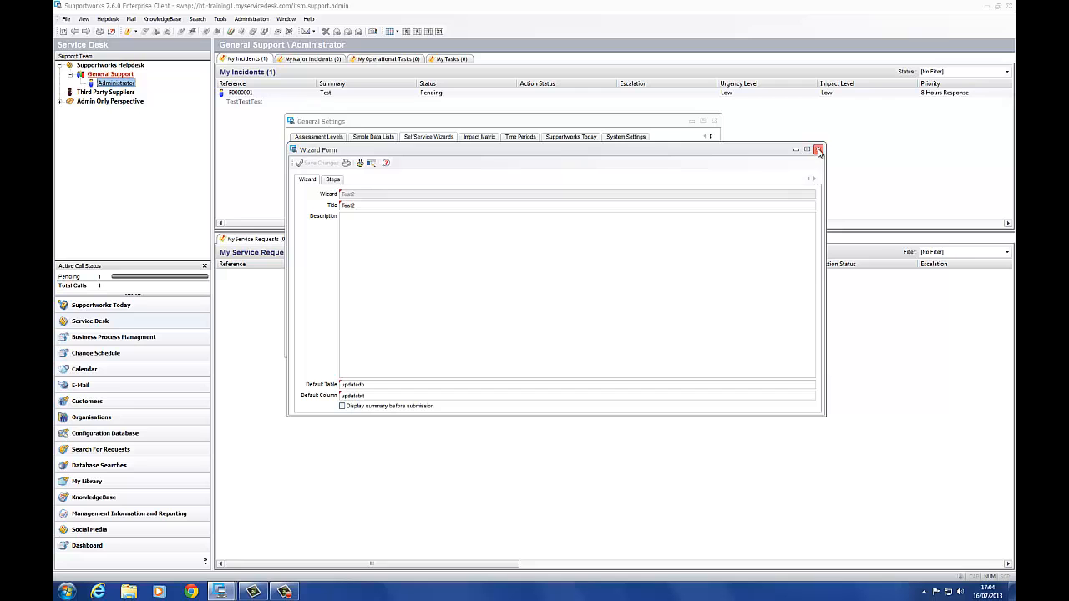
# Open Step1's 'Who is the manager?' question and delete its text.
pyautogui.click(333, 178)
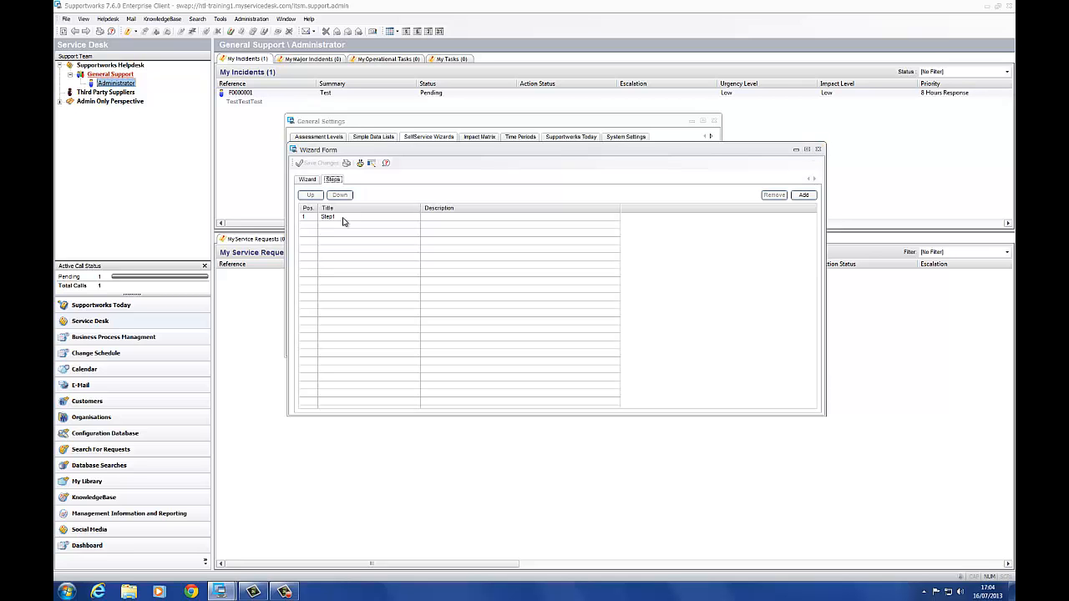
pyautogui.doubleClick(342, 218)
pyautogui.click(341, 199)
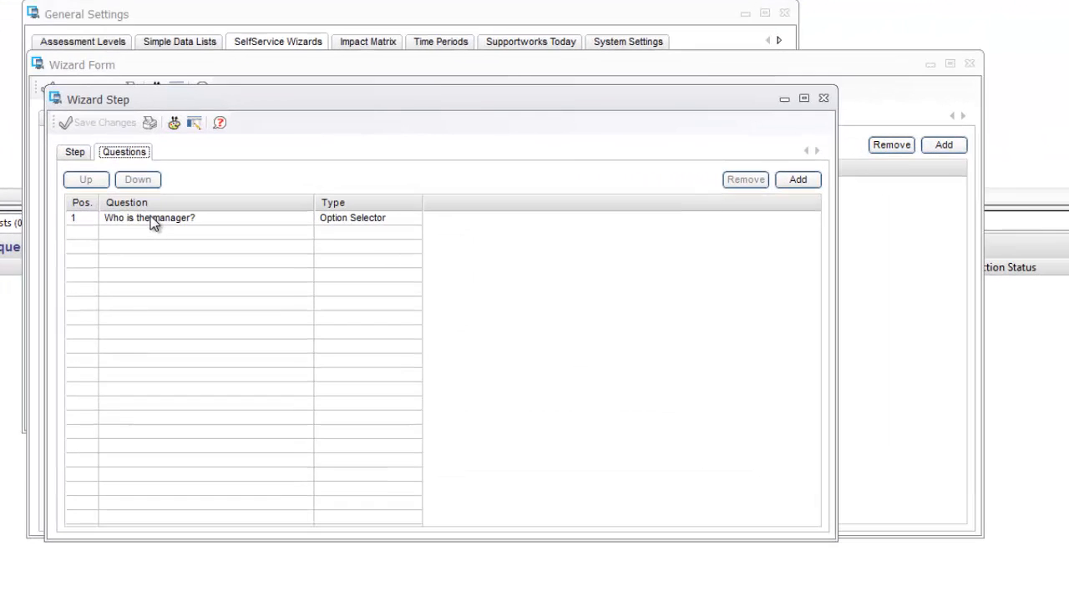
pyautogui.doubleClick(151, 217)
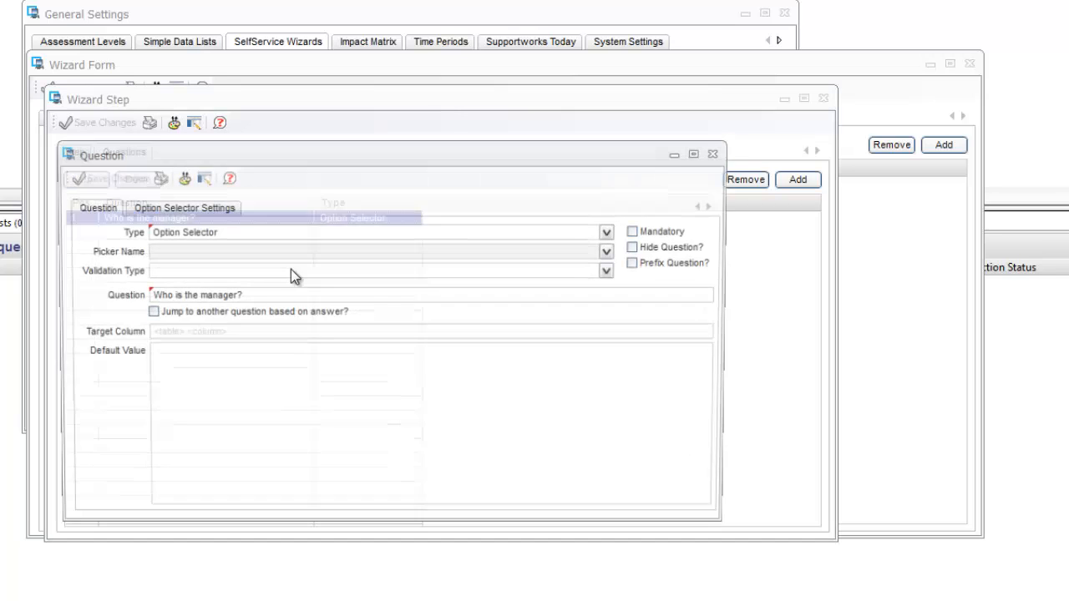
pyautogui.moveTo(272, 298); pyautogui.dragTo(125, 310)
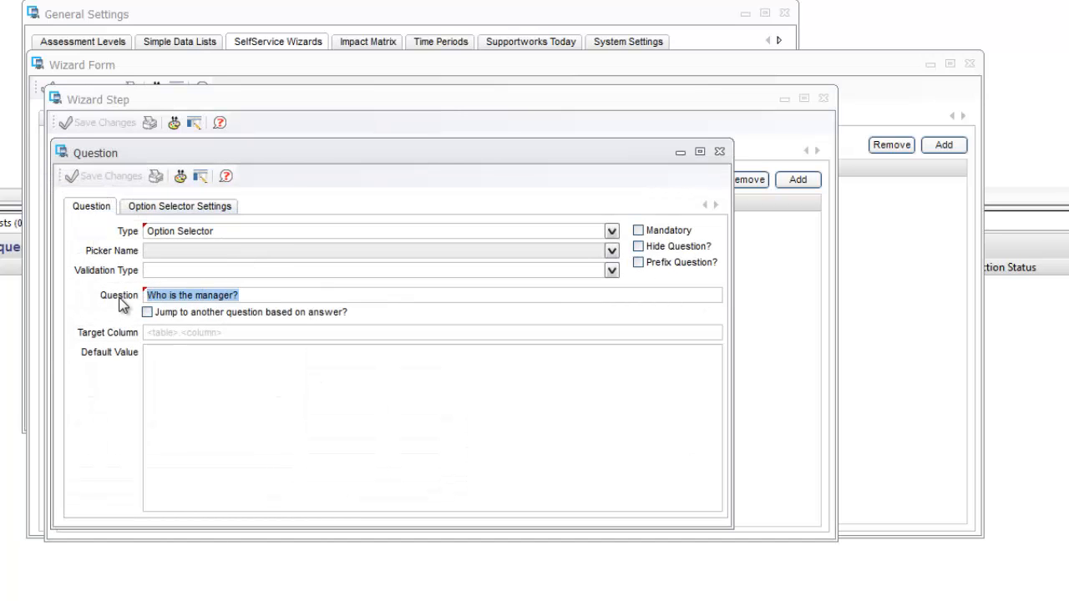
pyautogui.press('BackSpace')
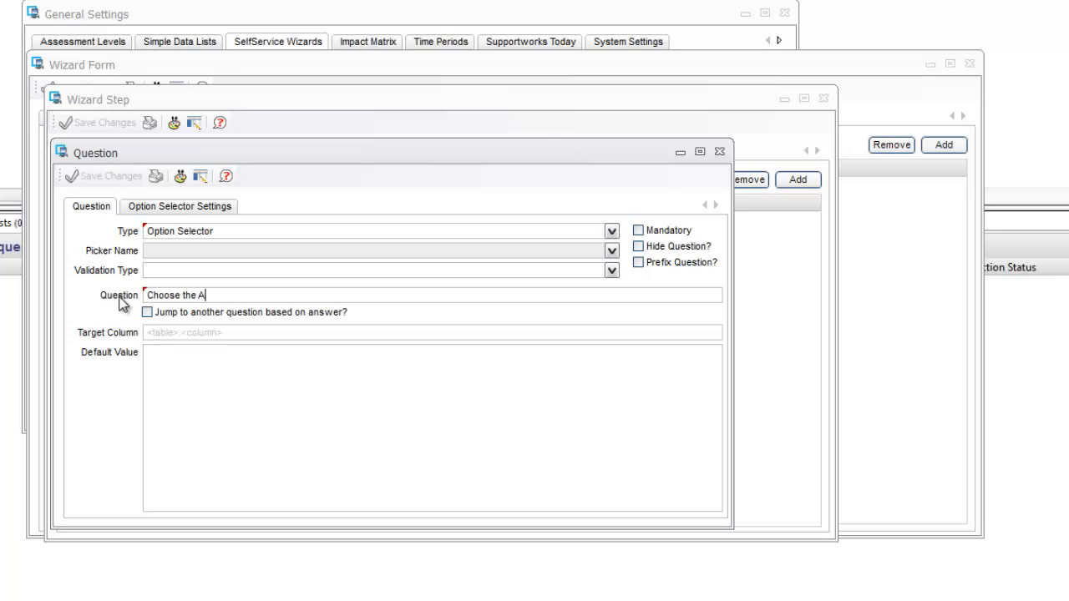
# Set the primary choice to table config_typei, label 'Choose the Type:', key pk_config_type, display type_display.
pyautogui.click(192, 208)
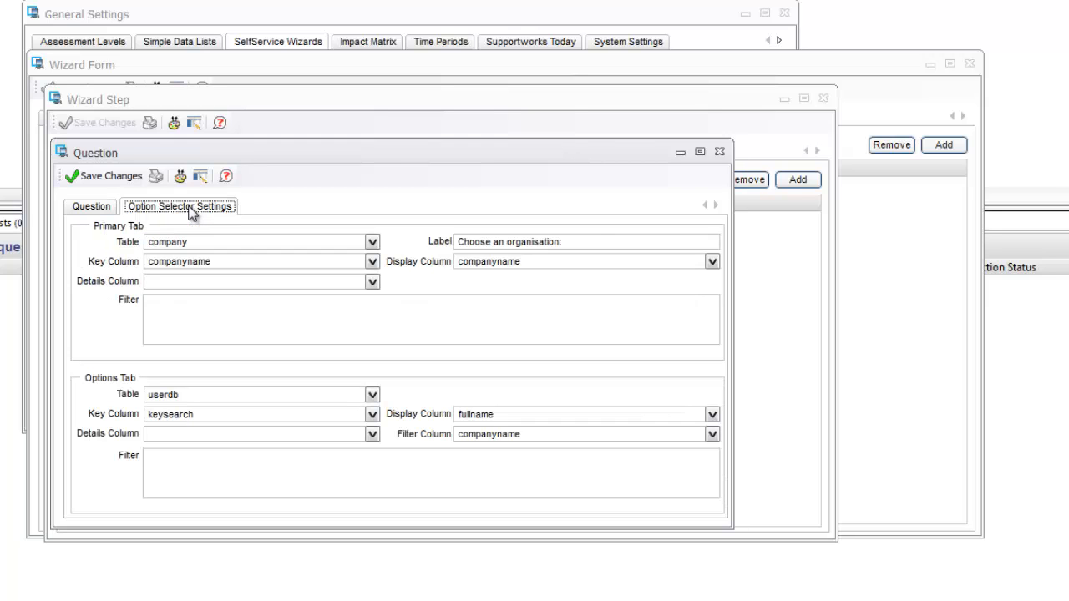
pyautogui.click(371, 243)
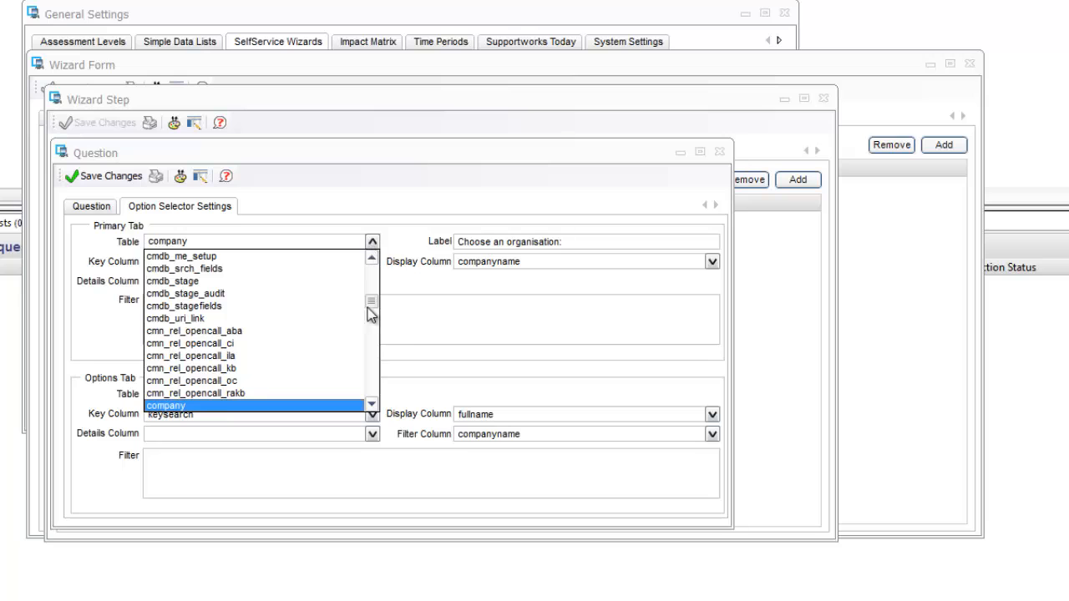
pyautogui.moveTo(372, 303)
pyautogui.mouseDown()
pyautogui.moveTo(372, 284)
pyautogui.moveTo(368, 315)
pyautogui.mouseUp()
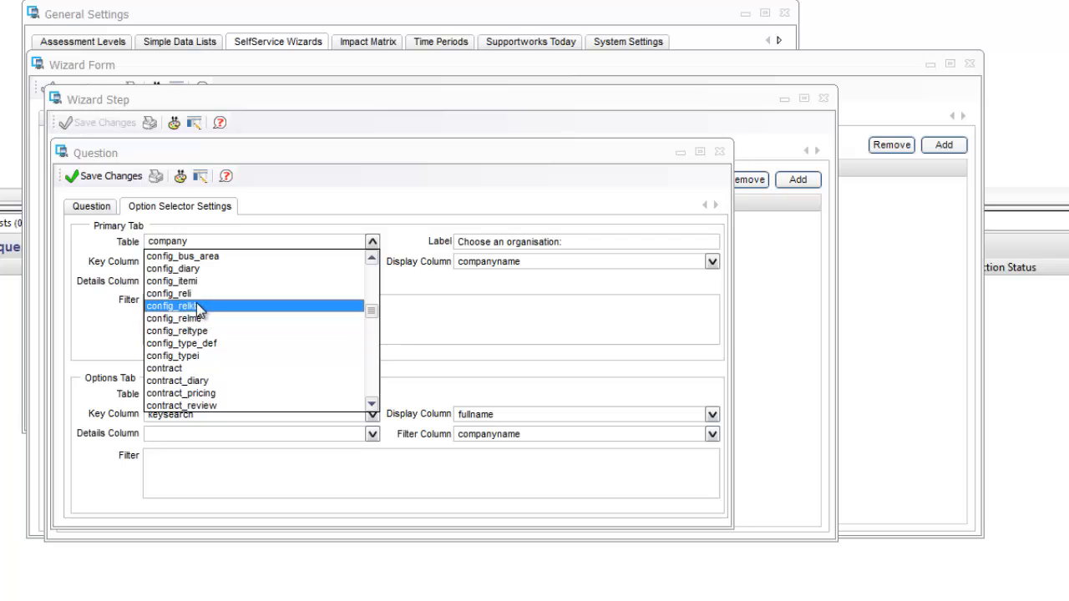
pyautogui.click(210, 357)
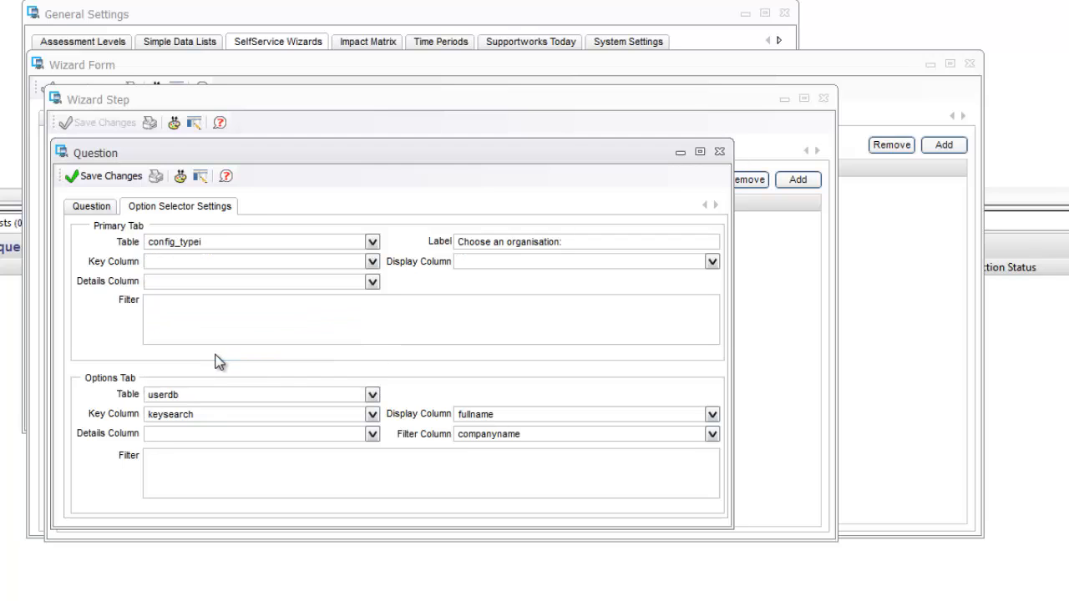
pyautogui.tripleClick(576, 242)
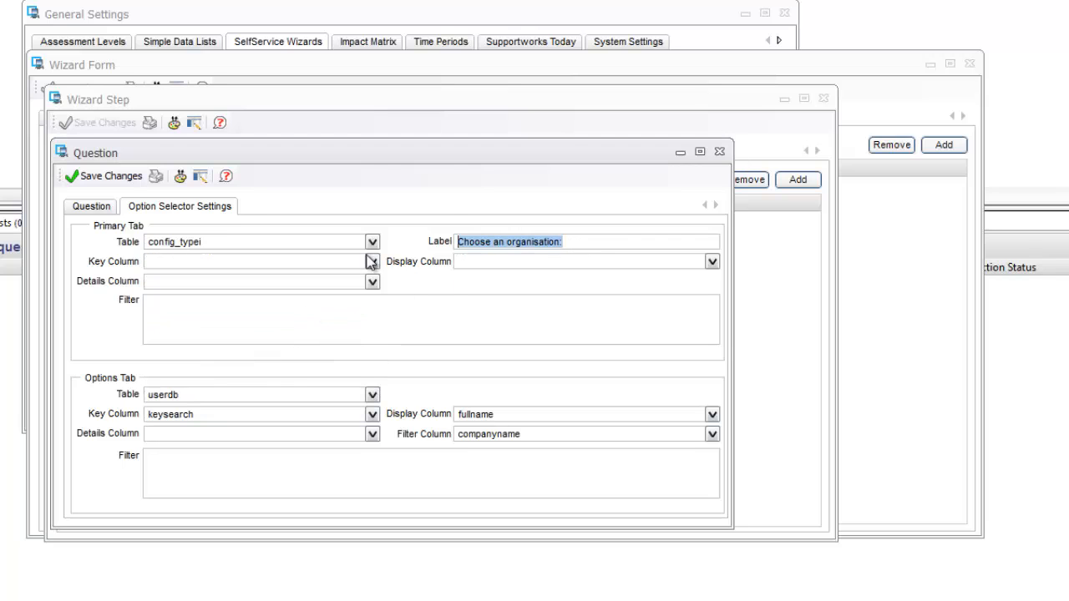
pyautogui.write('Choose the Type:')
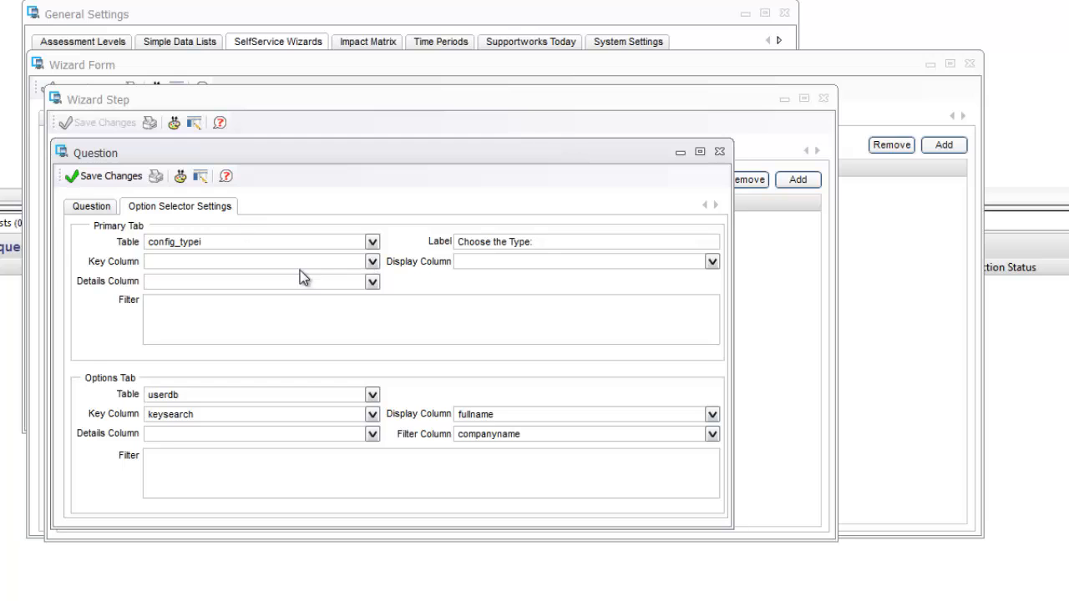
pyautogui.click(375, 264)
pyautogui.moveTo(376, 312); pyautogui.dragTo(365, 395)
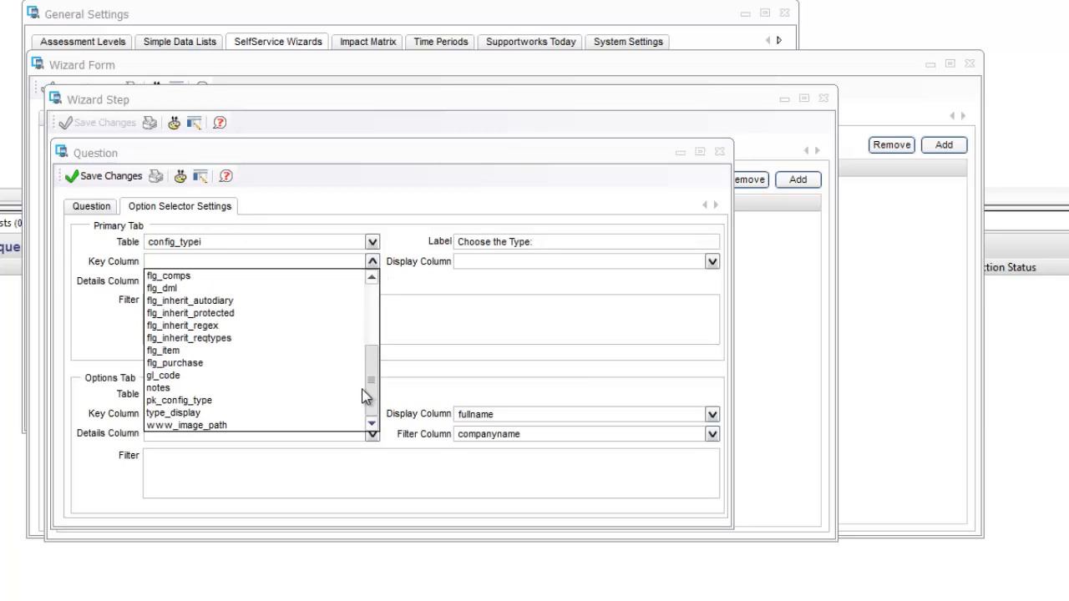
pyautogui.click(194, 402)
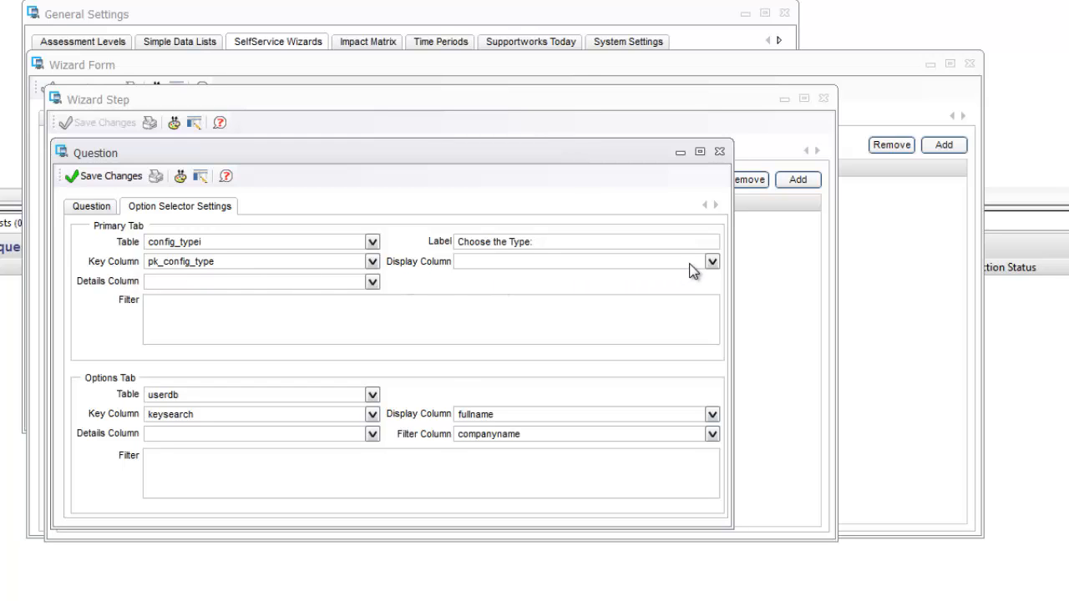
pyautogui.click(712, 261)
pyautogui.moveTo(714, 323); pyautogui.dragTo(710, 382)
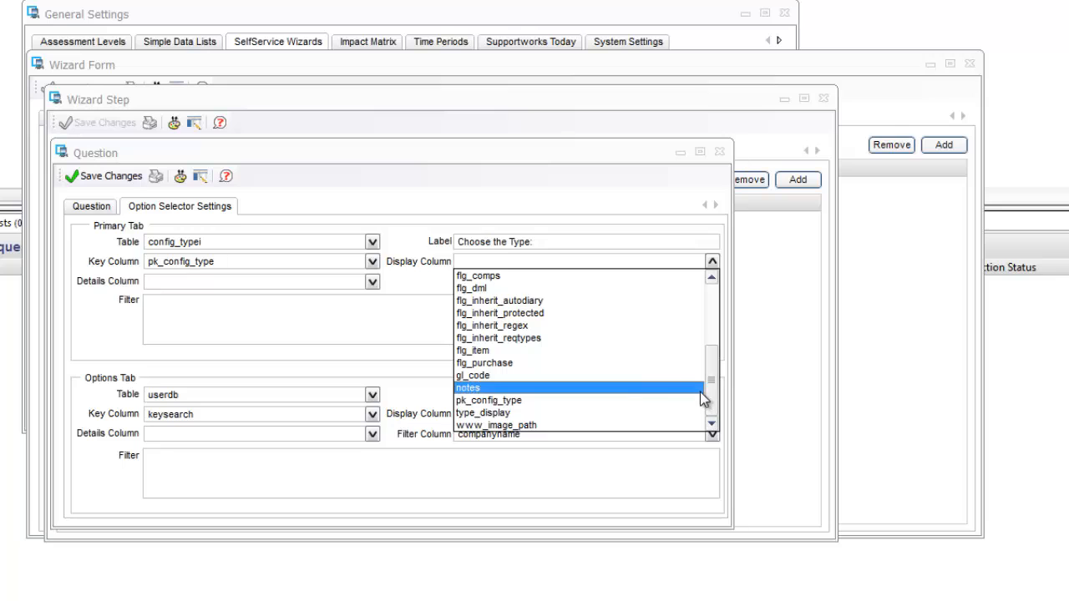
pyautogui.click(501, 413)
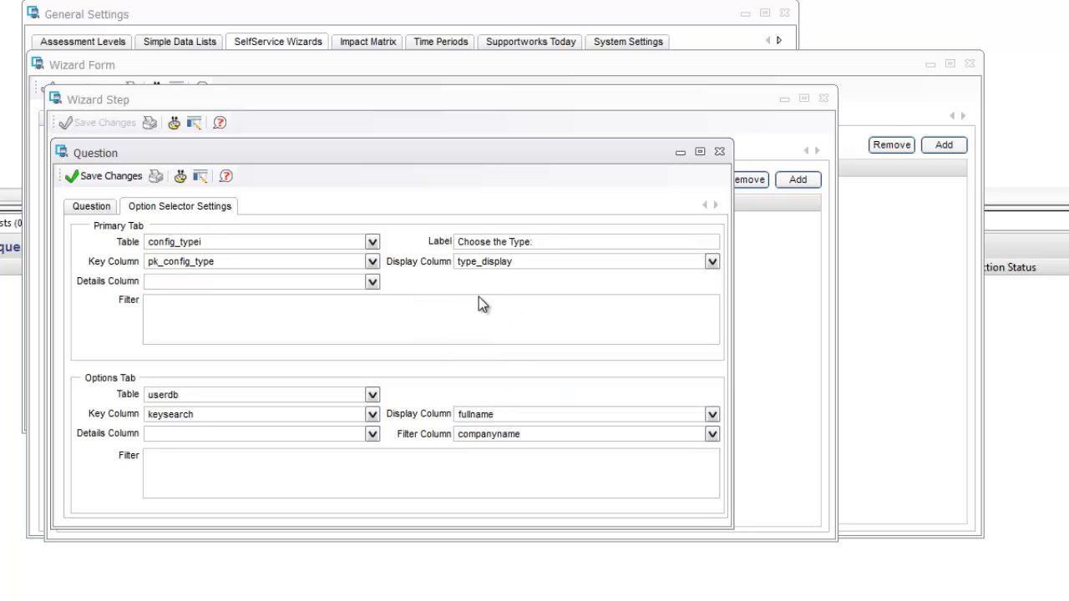
# Set the options table to config_itemi with key column ck_config_item.
pyautogui.click(371, 395)
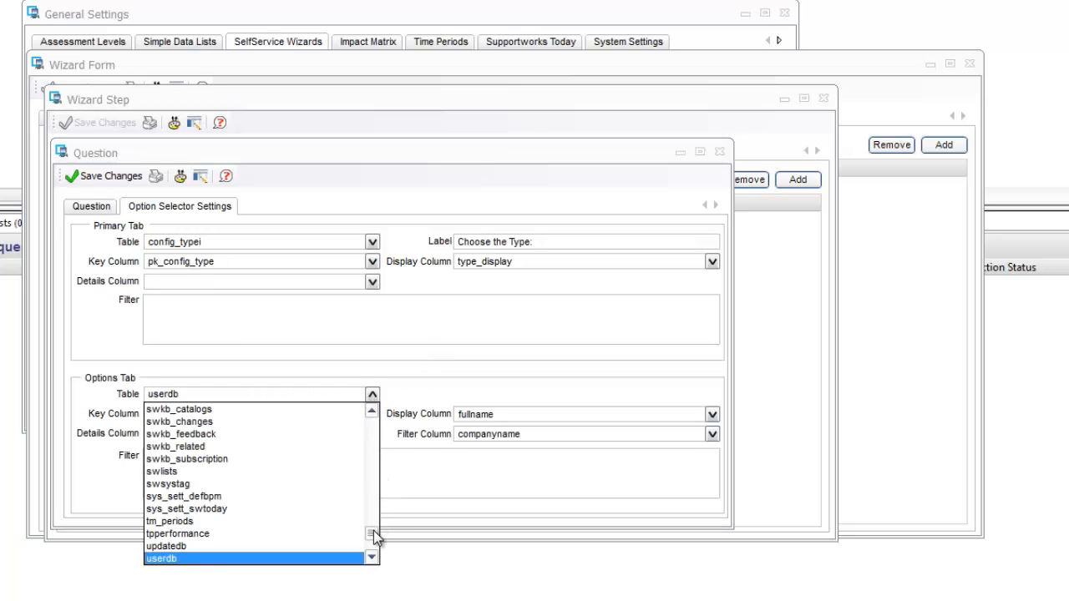
pyautogui.moveTo(373, 530); pyautogui.dragTo(372, 464)
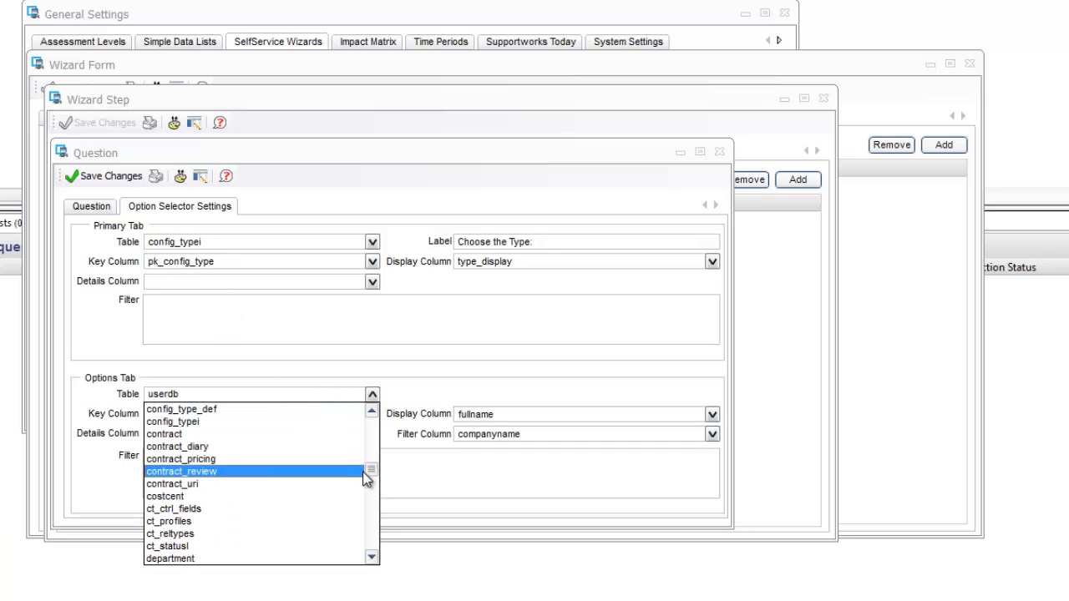
pyautogui.moveTo(370, 470); pyautogui.dragTo(331, 469)
pyautogui.scroll(-3, 331, 472)
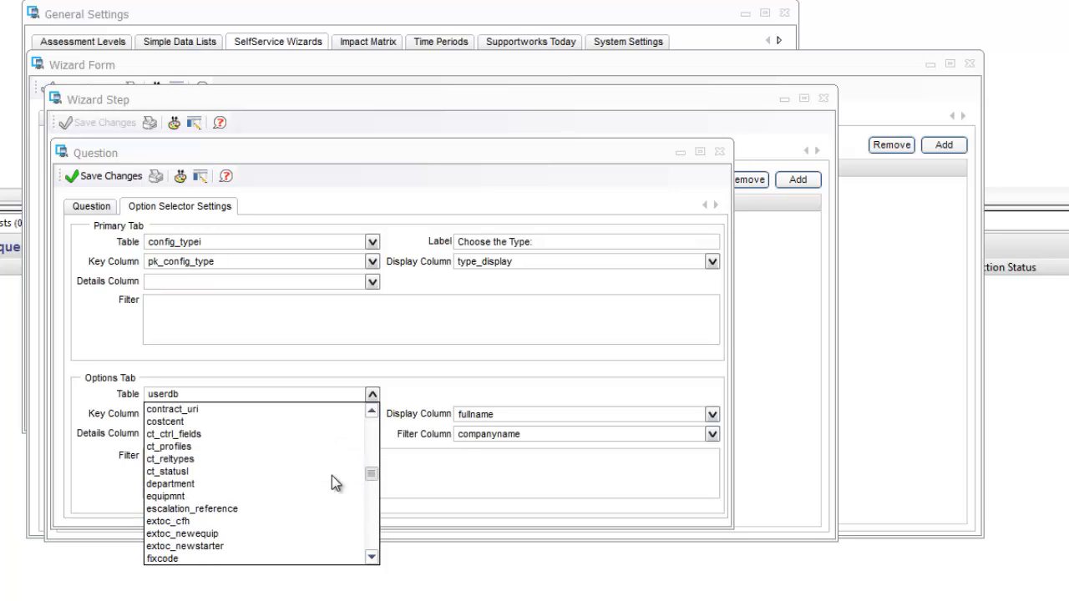
pyautogui.scroll(3, 334, 476)
pyautogui.scroll(3, 355, 471)
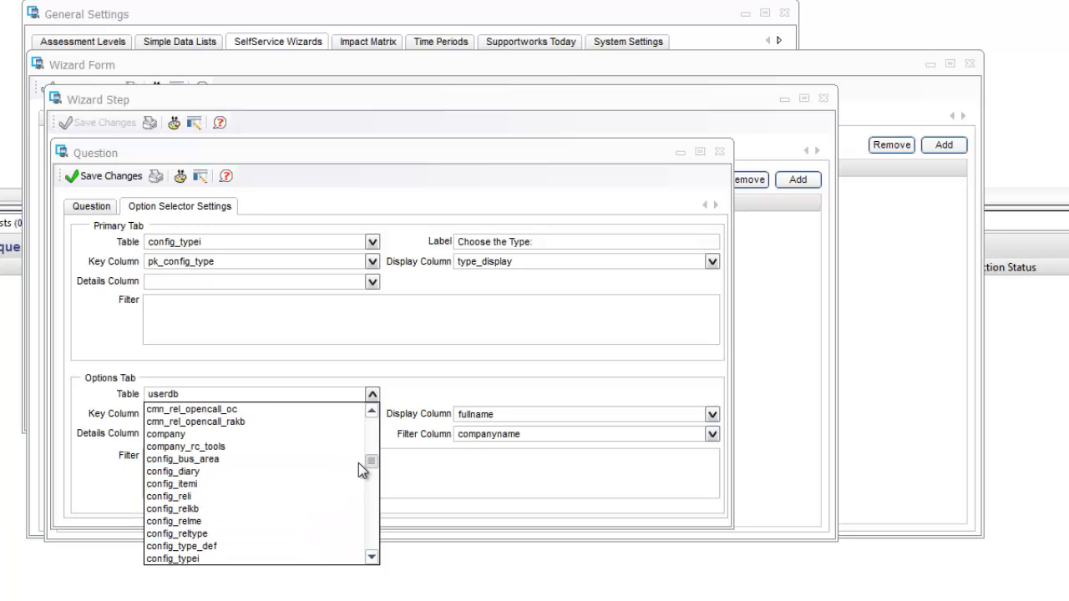
pyautogui.click(249, 485)
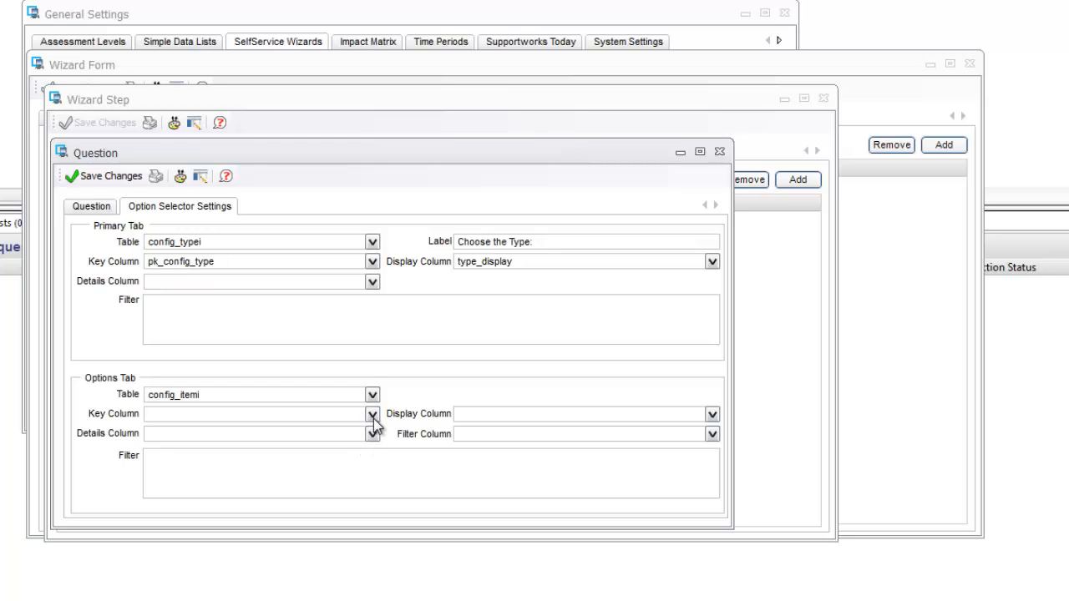
pyautogui.click(373, 424)
pyautogui.moveTo(372, 443)
pyautogui.mouseDown()
pyautogui.moveTo(373, 469)
pyautogui.moveTo(372, 451)
pyautogui.mouseUp()
pyautogui.click(242, 481)
# Display ck_config_item, filter options by ck_config_type, and save the question.
pyautogui.click(711, 416)
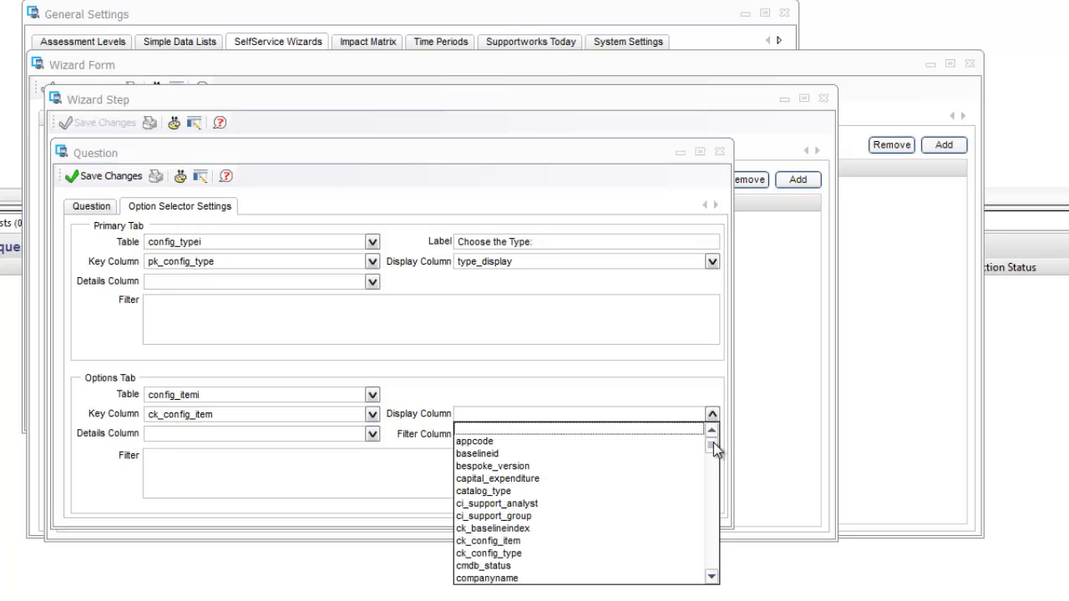
pyautogui.scroll(-2, 712, 443)
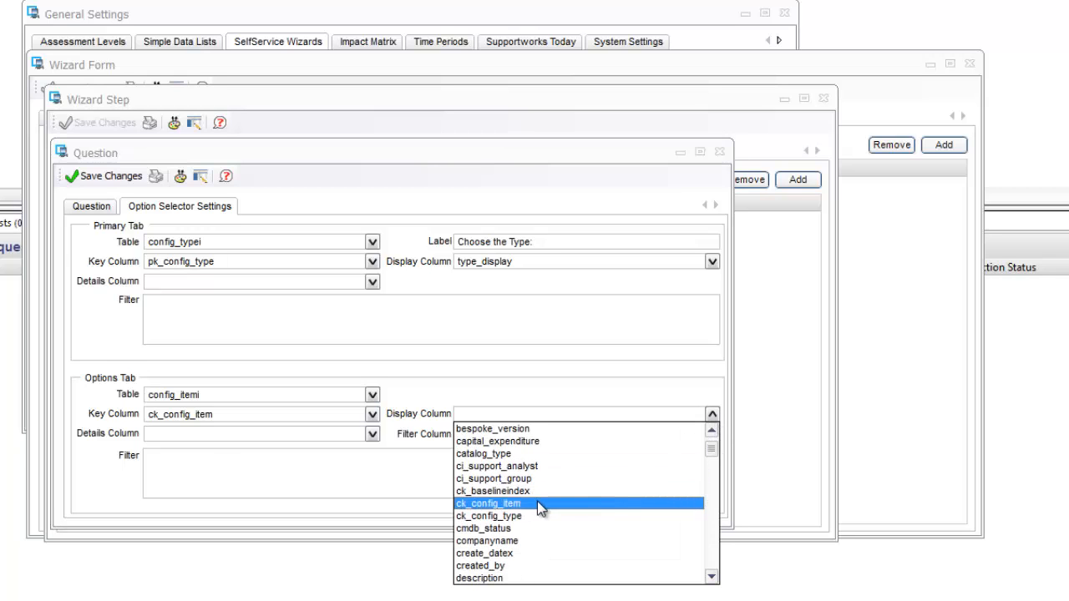
pyautogui.click(537, 501)
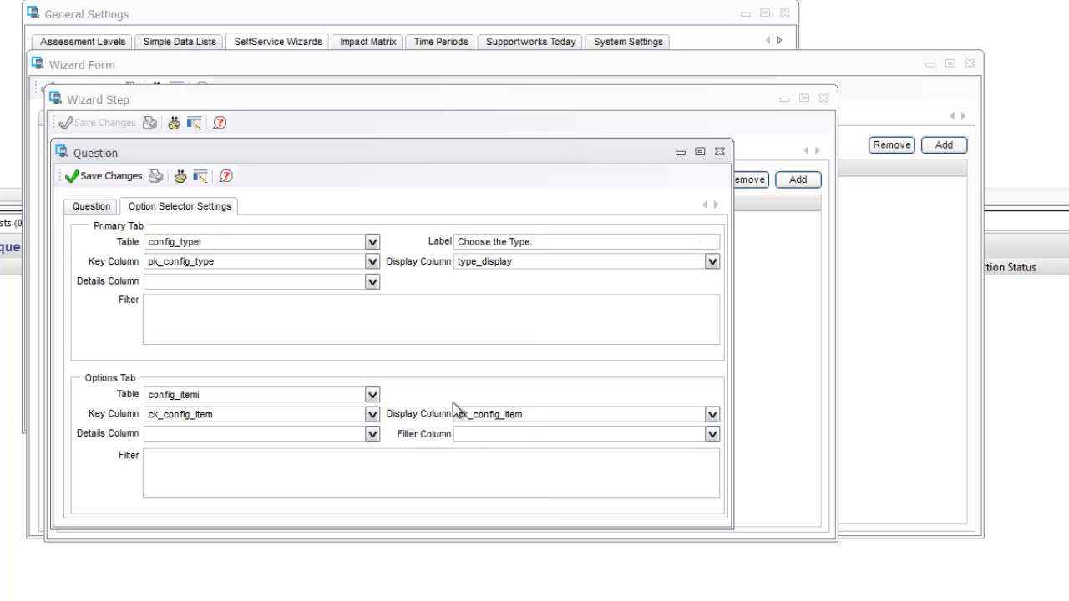
pyautogui.click(712, 435)
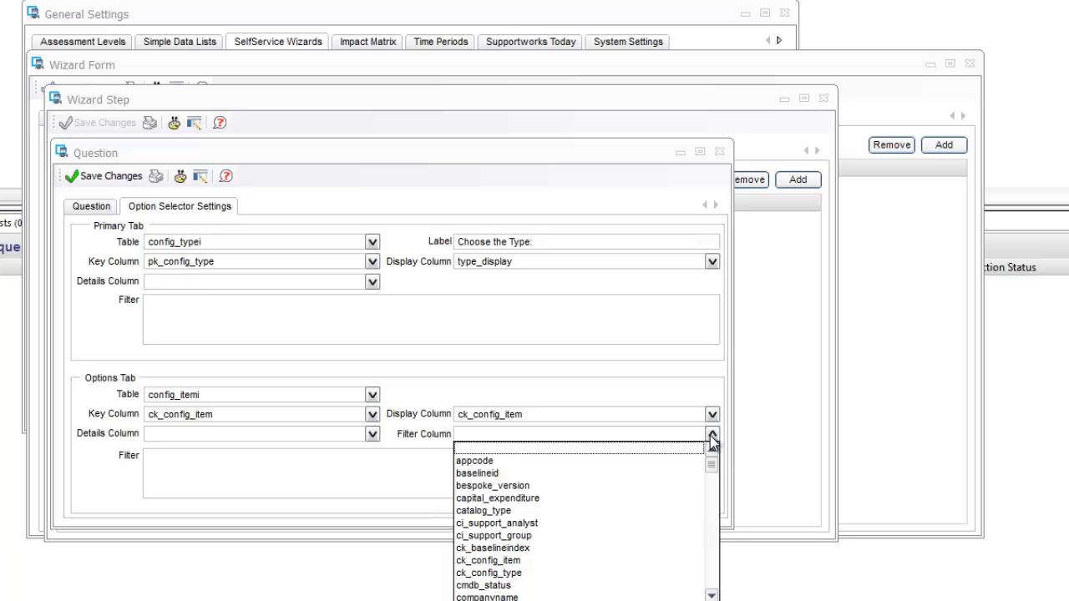
pyautogui.click(512, 573)
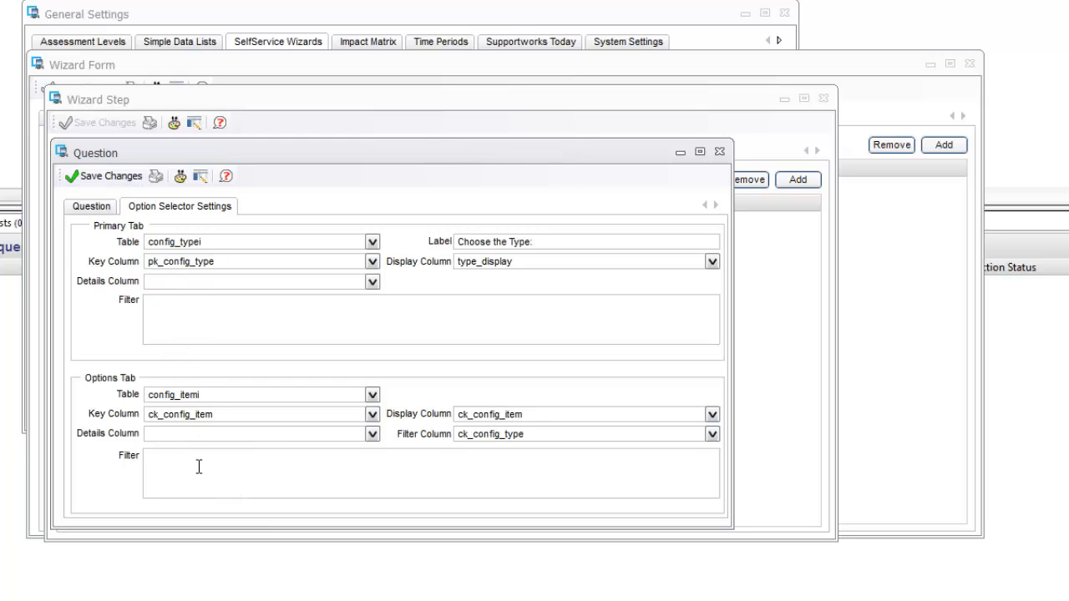
pyautogui.click(100, 179)
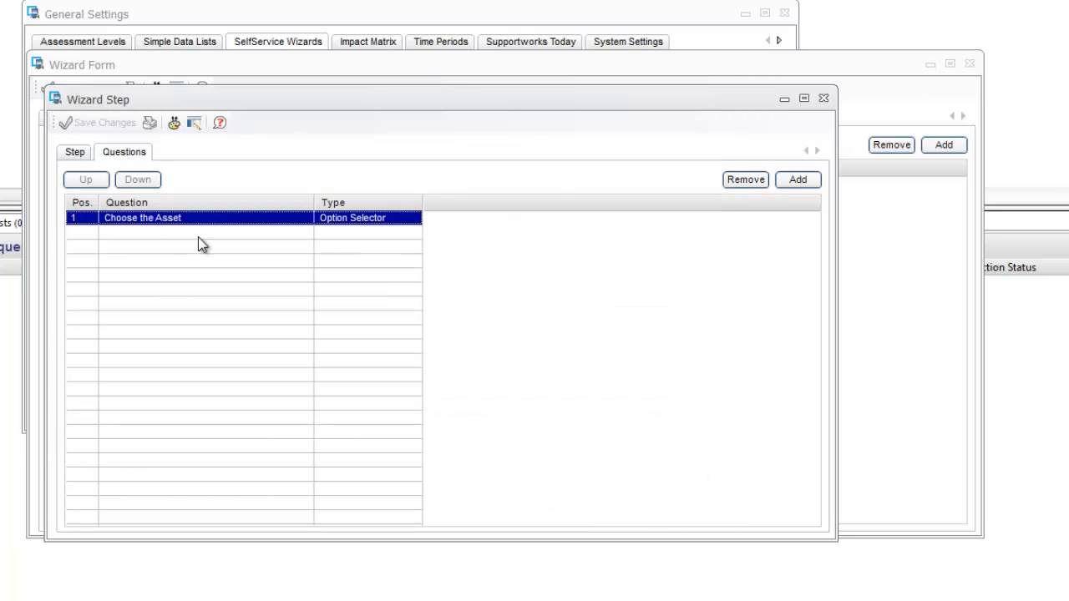
# Close the wizard step, wizard form and General Settings windows.
pyautogui.click(823, 98)
pyautogui.click(968, 63)
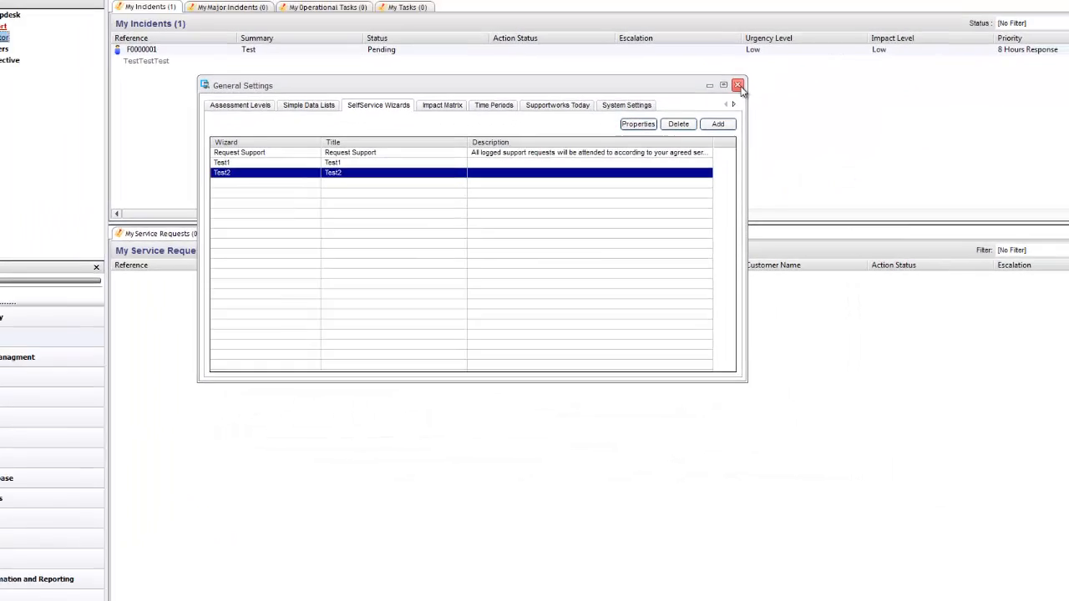
pyautogui.click(784, 13)
# Load the sw/selfservice address in a browser and sign in with the customer's credentials.
pyautogui.click(153, 547)
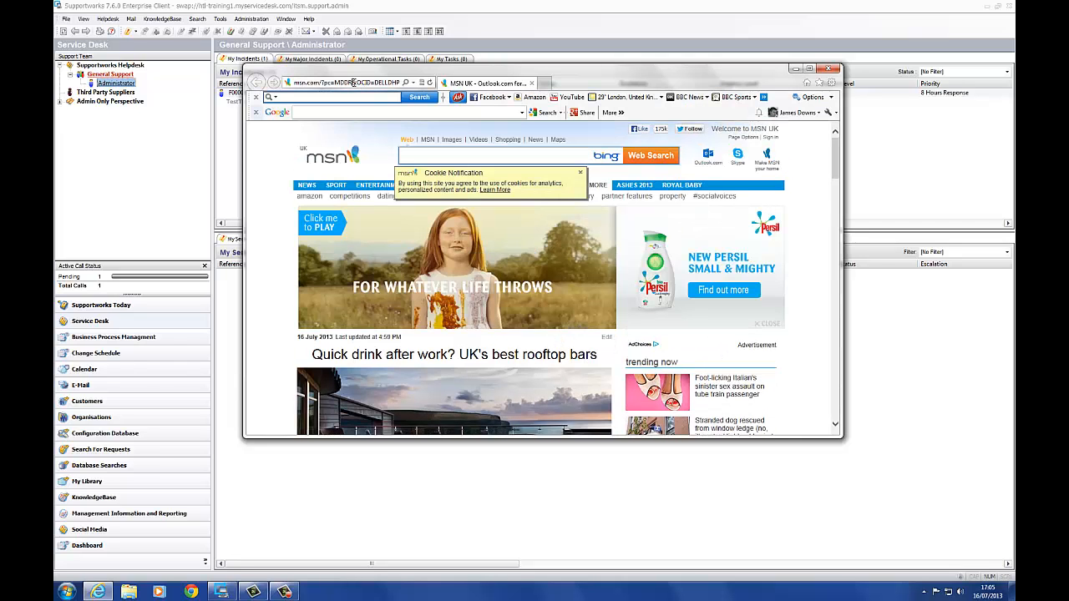
pyautogui.click(353, 86)
pyautogui.write('htl-training1.myservicedesk.com/')
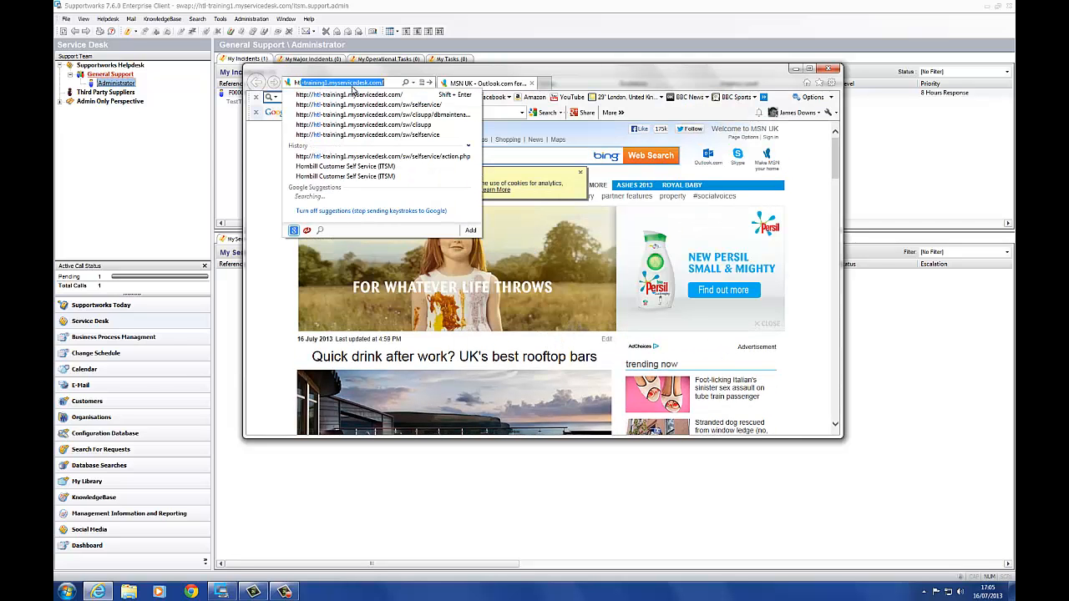
pyautogui.press('Down')
pyautogui.press('Down')
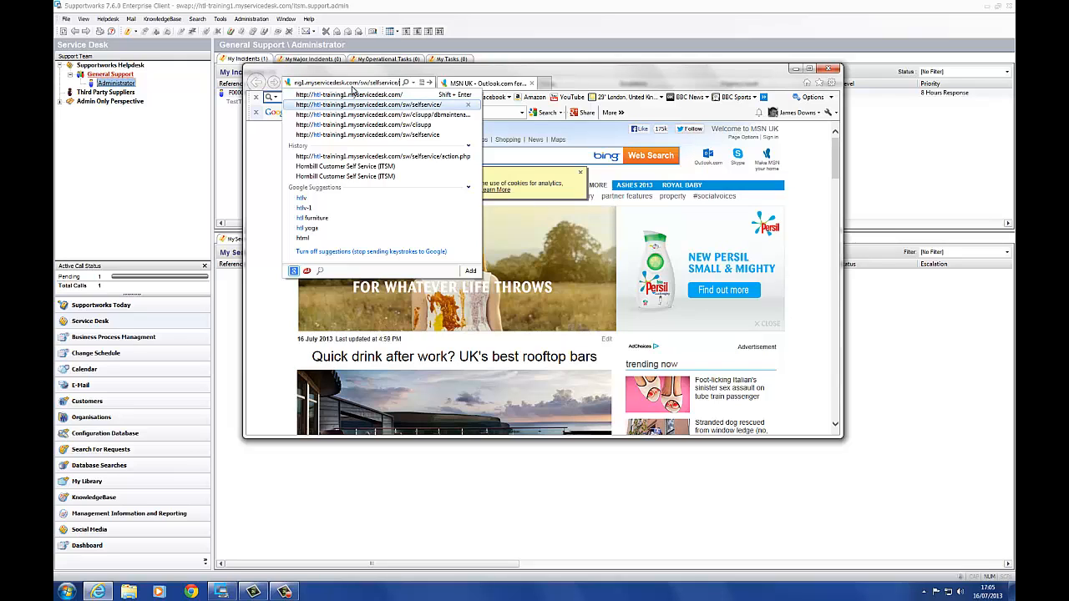
pyautogui.press('Return')
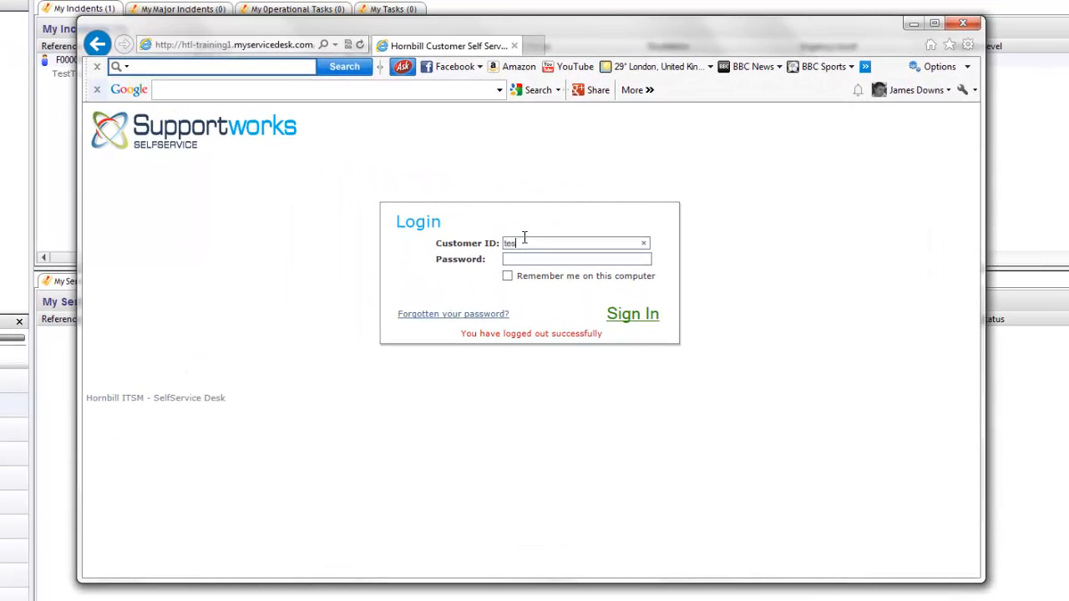
pyautogui.press('Return')
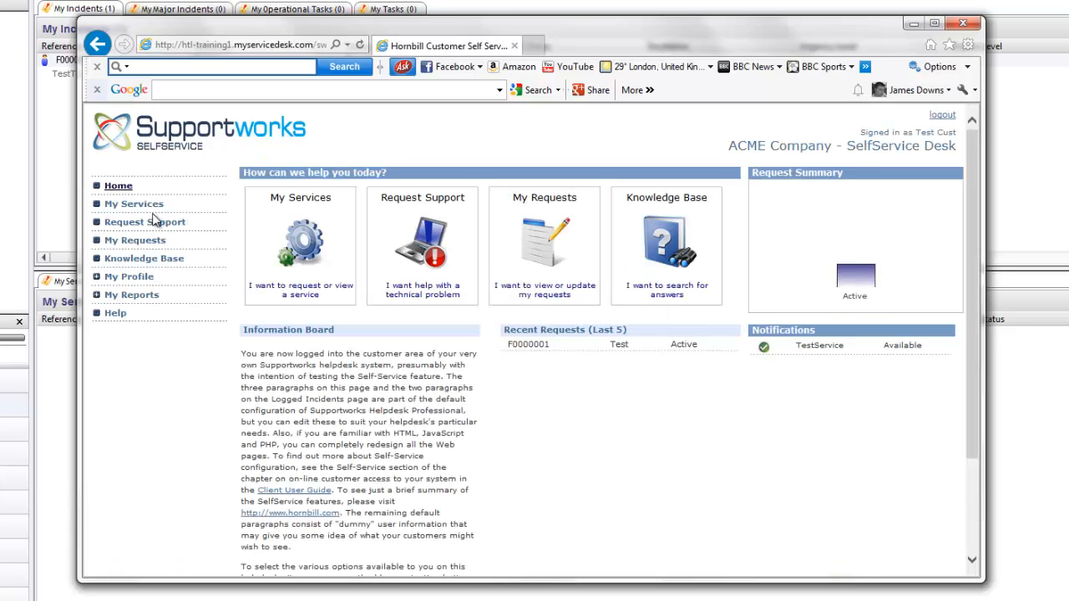
# Raise a TestService request under TestCat, pick Desktop, tick TestCI, then return to the type list.
pyautogui.click(142, 205)
pyautogui.click(293, 284)
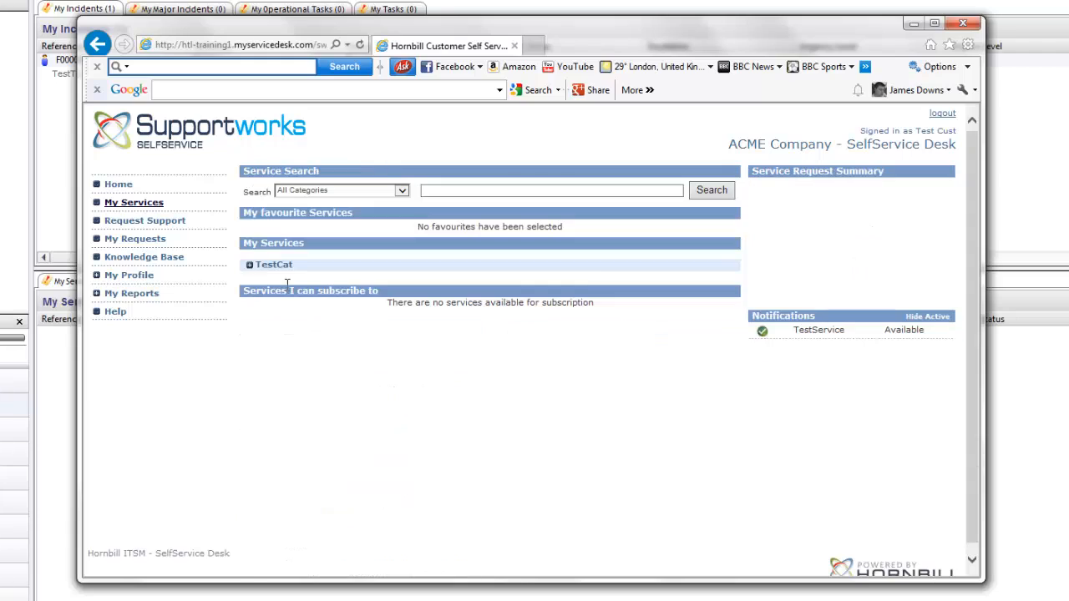
pyautogui.click(679, 292)
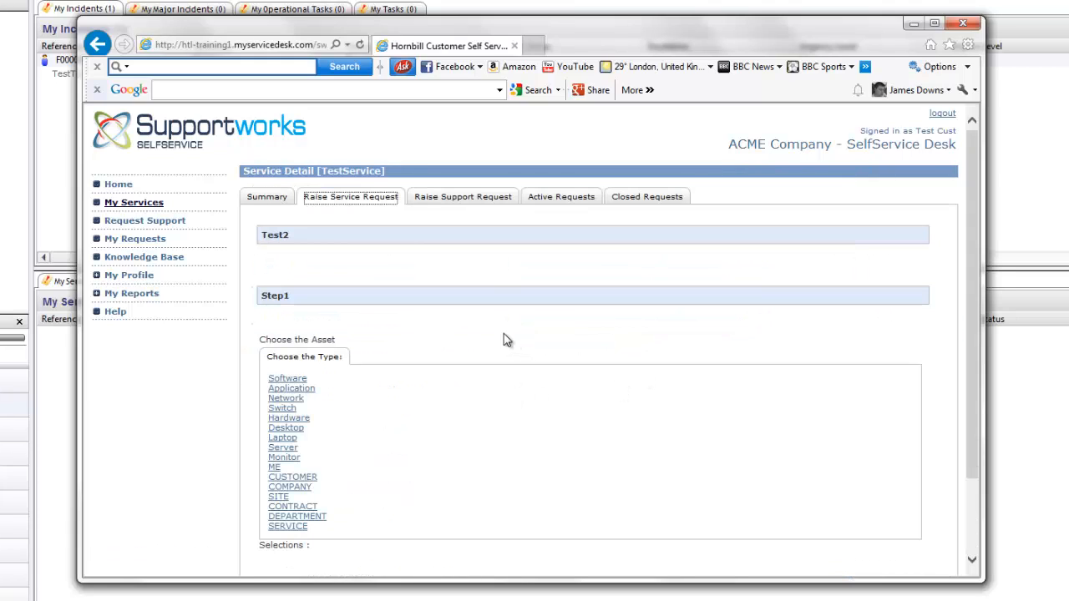
pyautogui.scroll(-2, 506, 341)
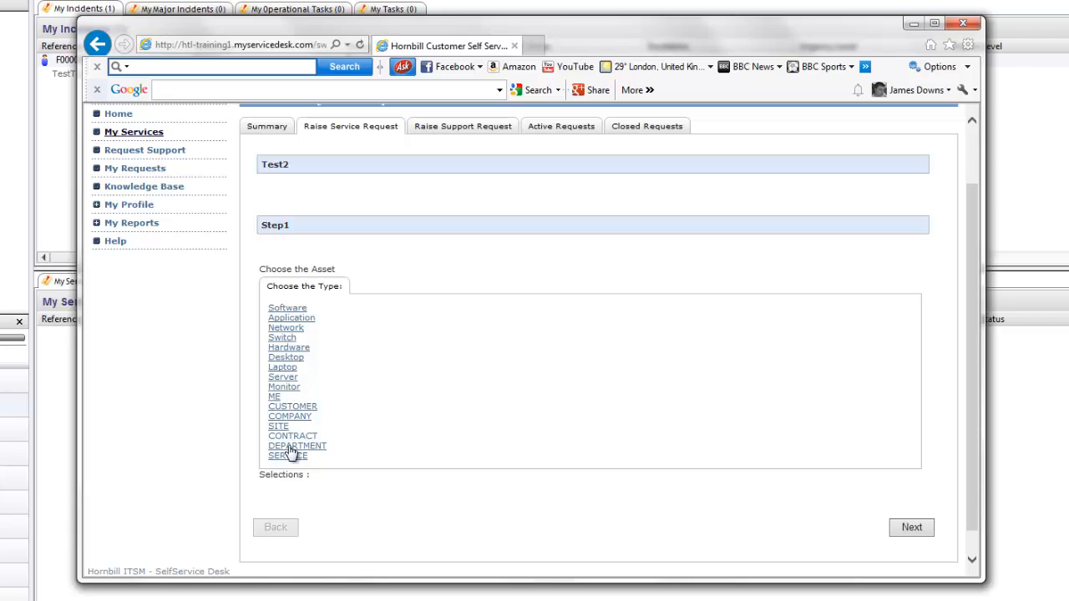
pyautogui.click(287, 358)
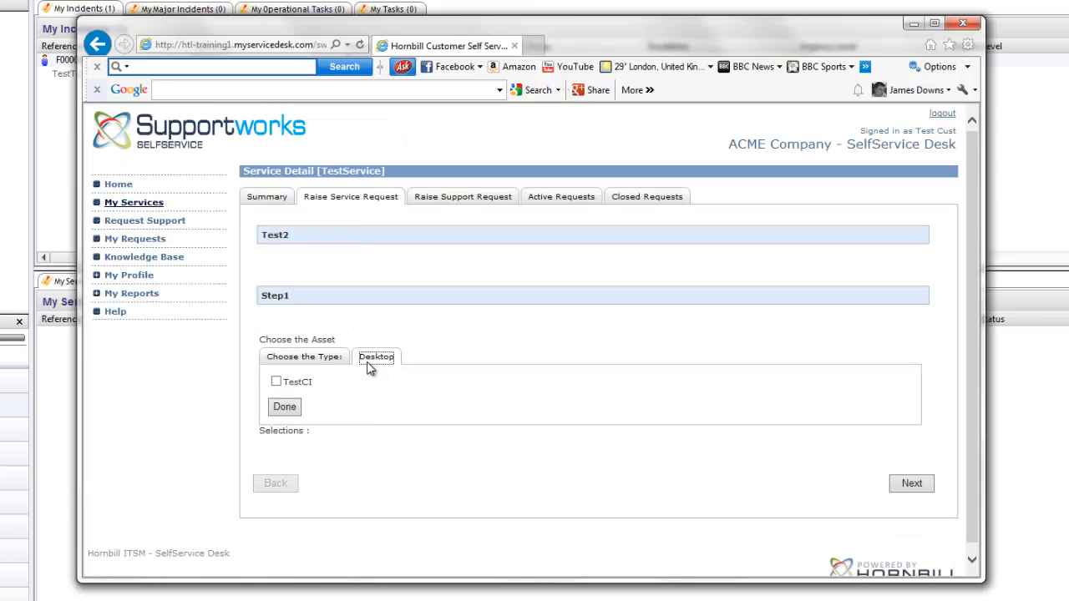
pyautogui.click(276, 382)
pyautogui.click(328, 366)
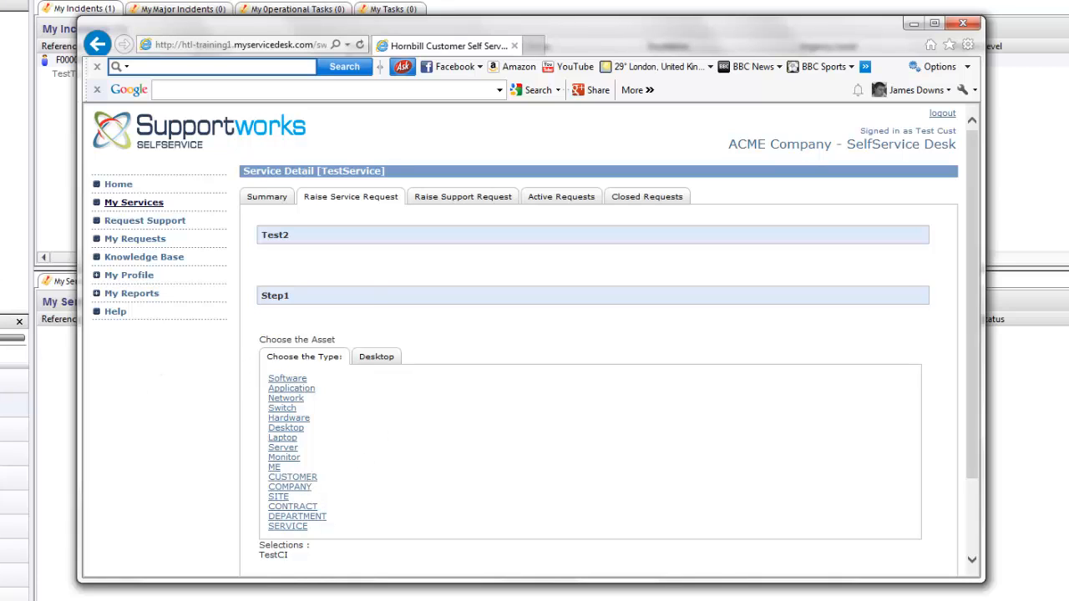
# Reopen Test2's Step1 'Choose the Asset' question at its Option Selector Settings.
pyautogui.hotkey('alt', 'Tab')
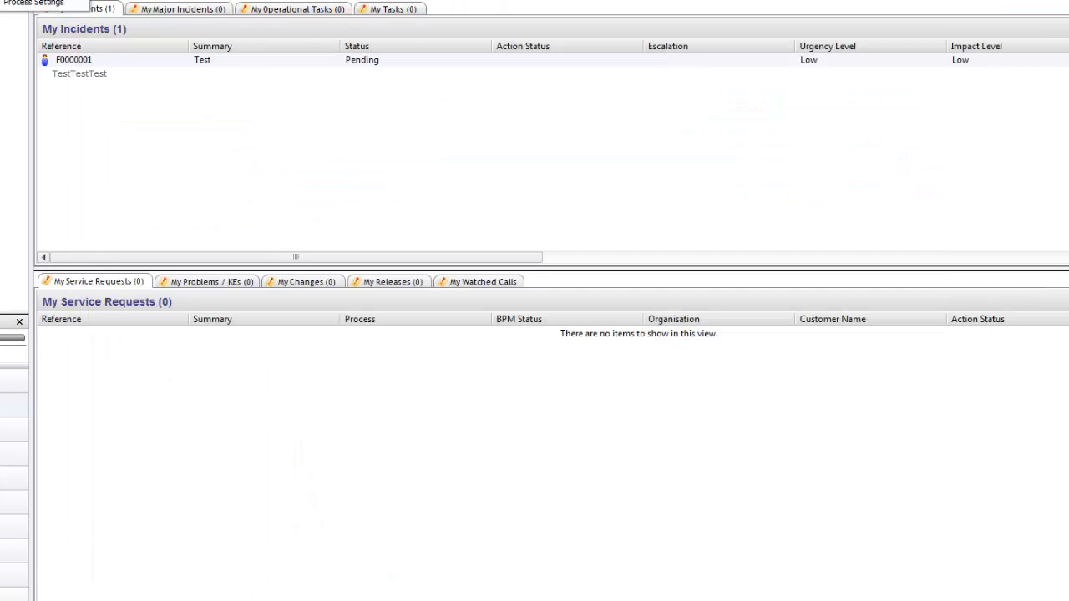
pyautogui.click(50, 0)
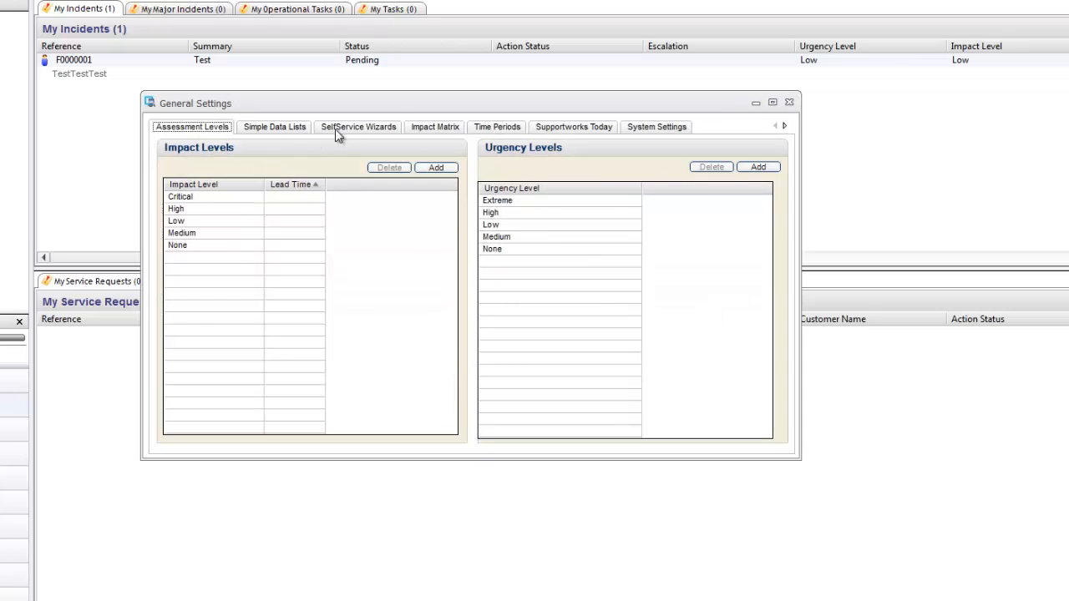
pyautogui.click(336, 129)
pyautogui.doubleClick(183, 207)
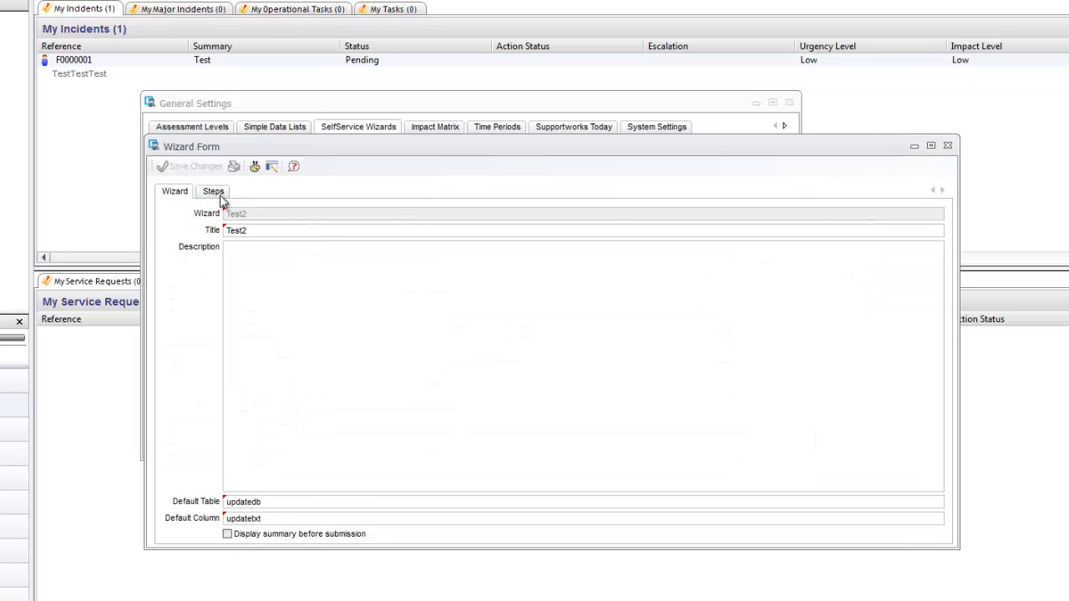
pyautogui.click(213, 191)
pyautogui.doubleClick(227, 250)
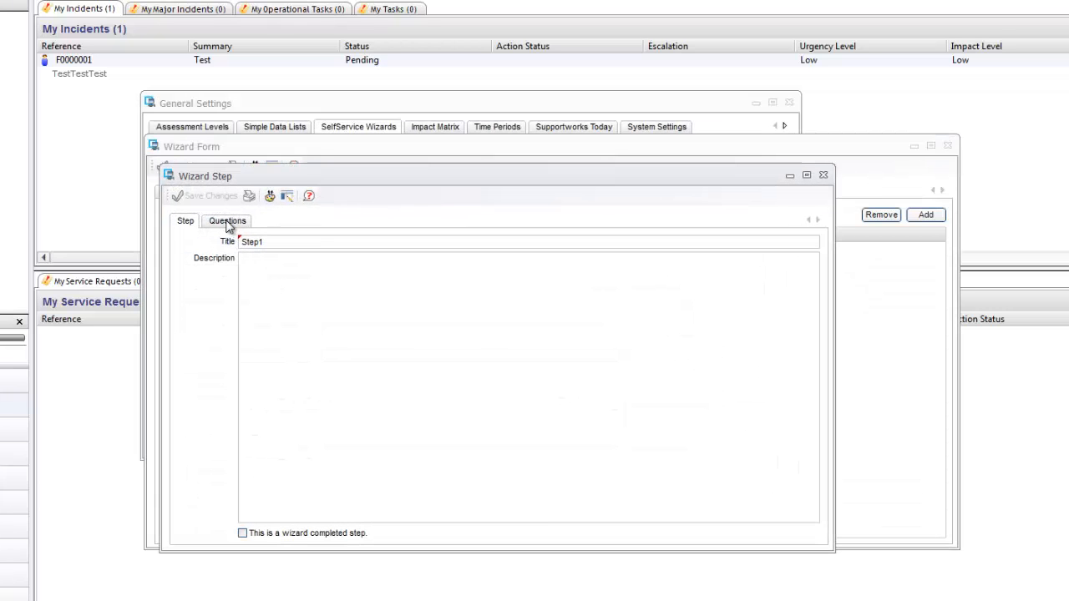
pyautogui.click(227, 220)
pyautogui.doubleClick(231, 279)
pyautogui.click(275, 267)
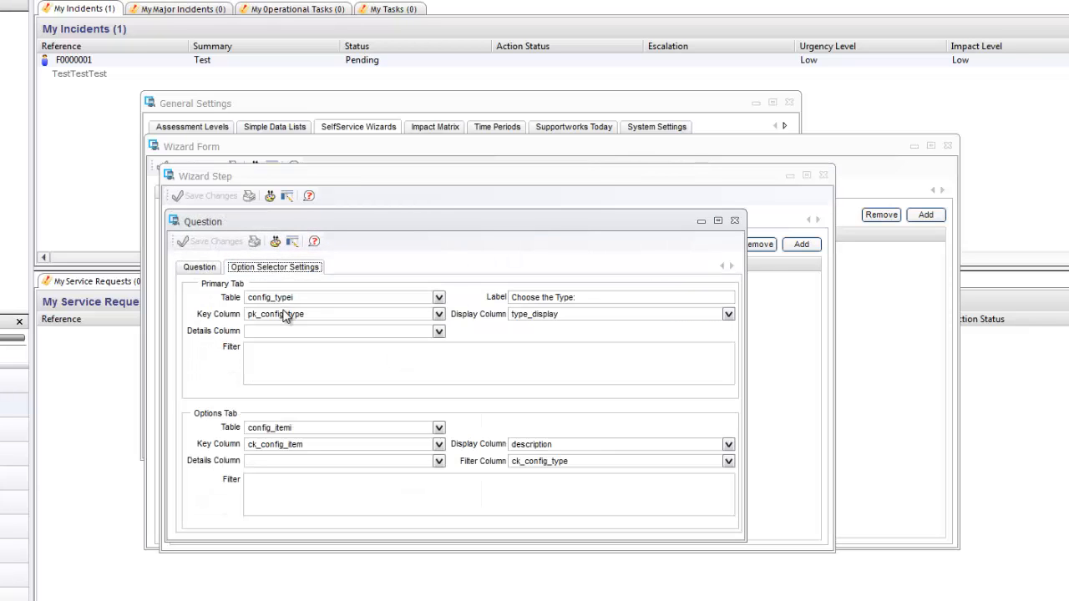
# Enter the type list filter fk_config_type NOT LIKE 'ME%' and save the question.
pyautogui.click(310, 369)
pyautogui.click(439, 314)
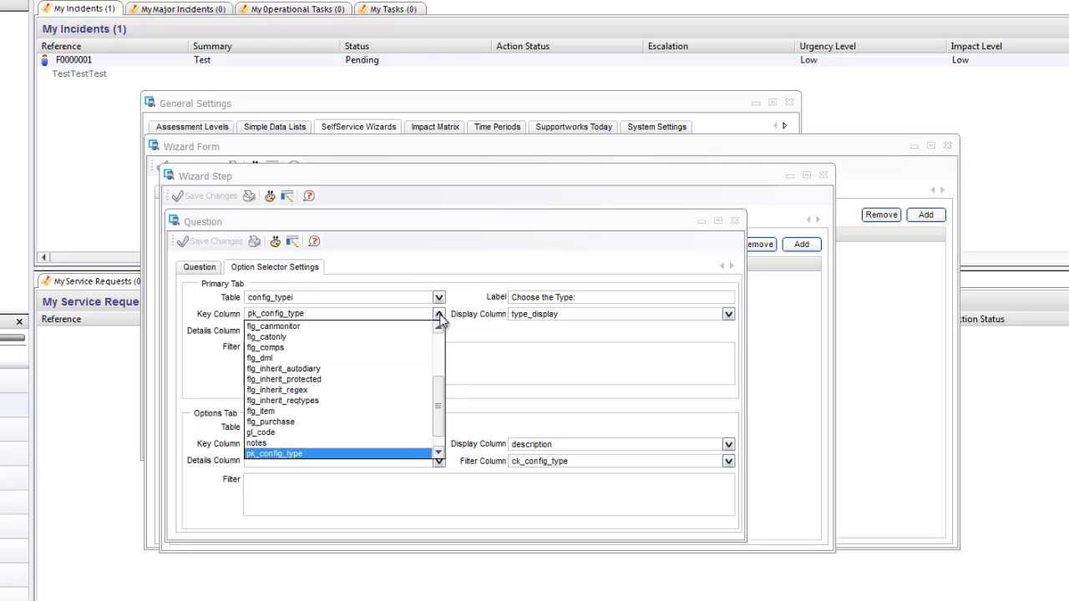
pyautogui.click(492, 361)
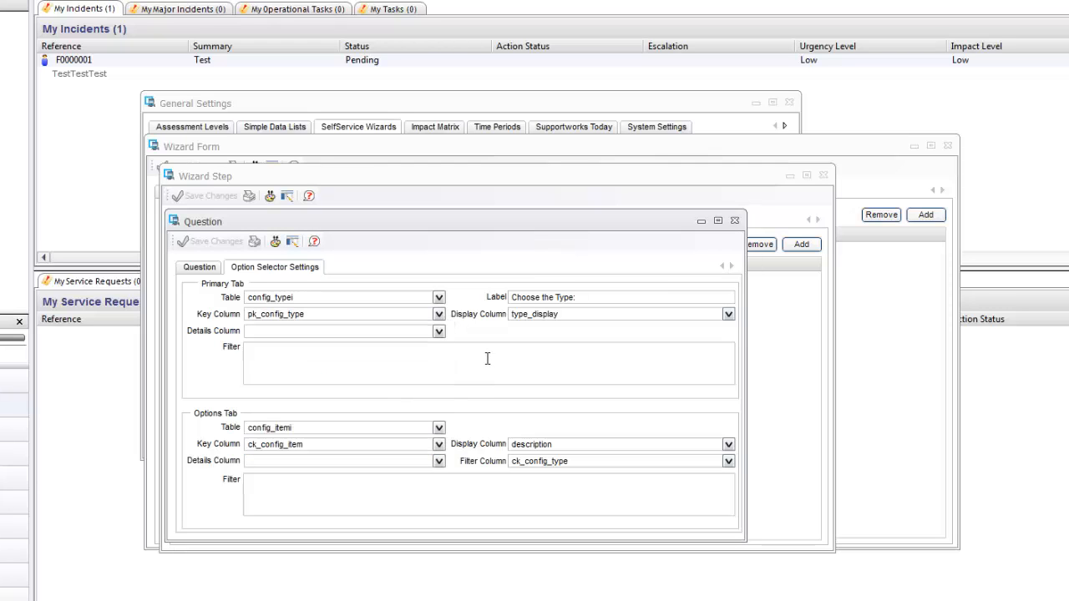
pyautogui.click(438, 315)
pyautogui.moveTo(441, 379); pyautogui.dragTo(441, 413)
pyautogui.click(477, 359)
pyautogui.write("fk_config_type NOT LIKE 'ME%")
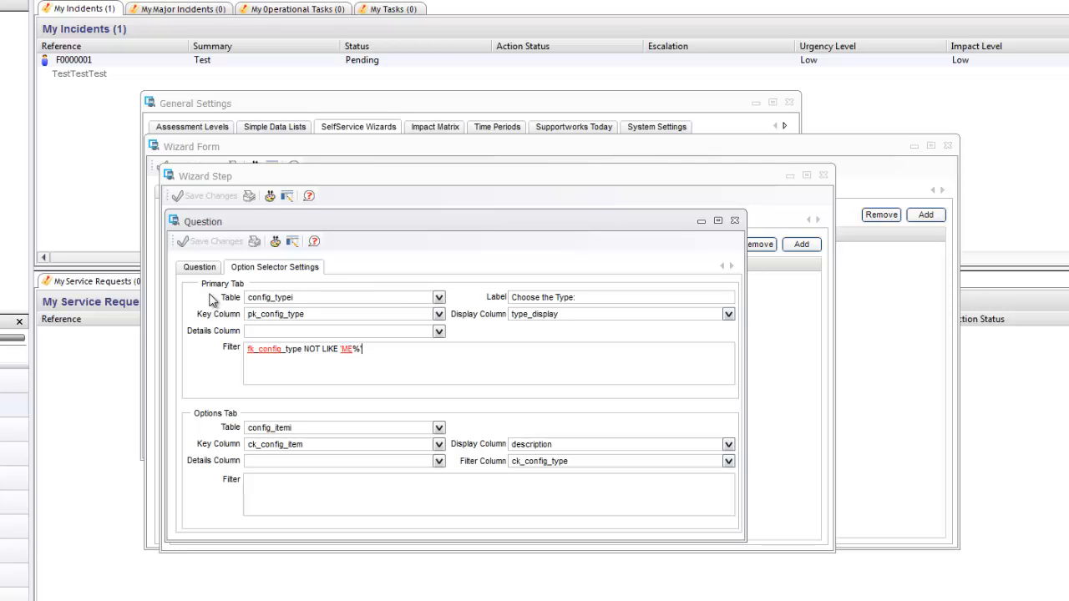
pyautogui.click(205, 241)
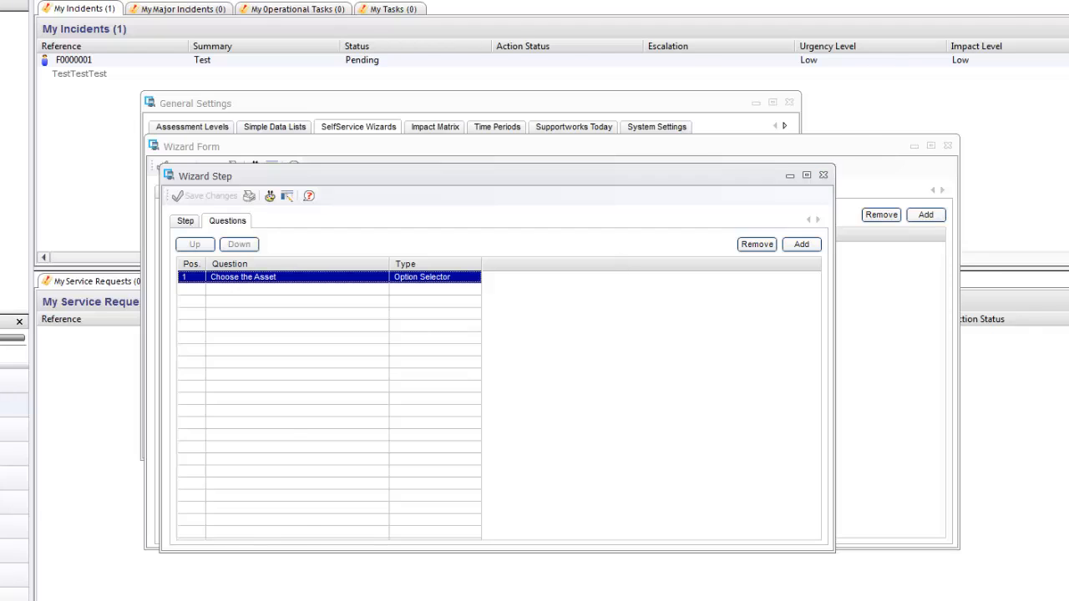
# Close the wizard step, log out and back into the portal, and expand TestCat under My Services.
pyautogui.click(823, 175)
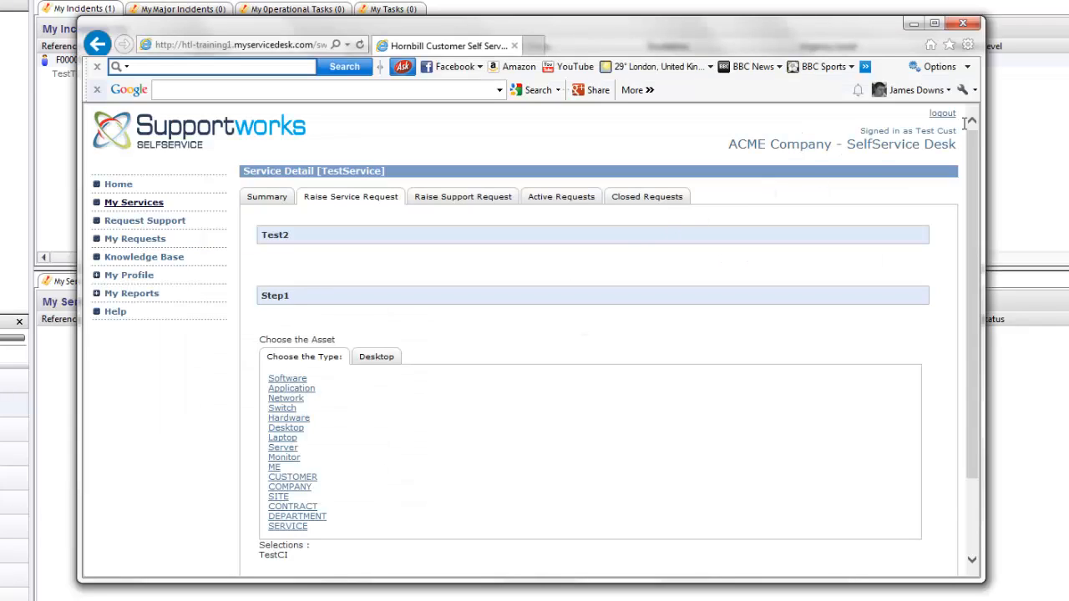
pyautogui.click(942, 114)
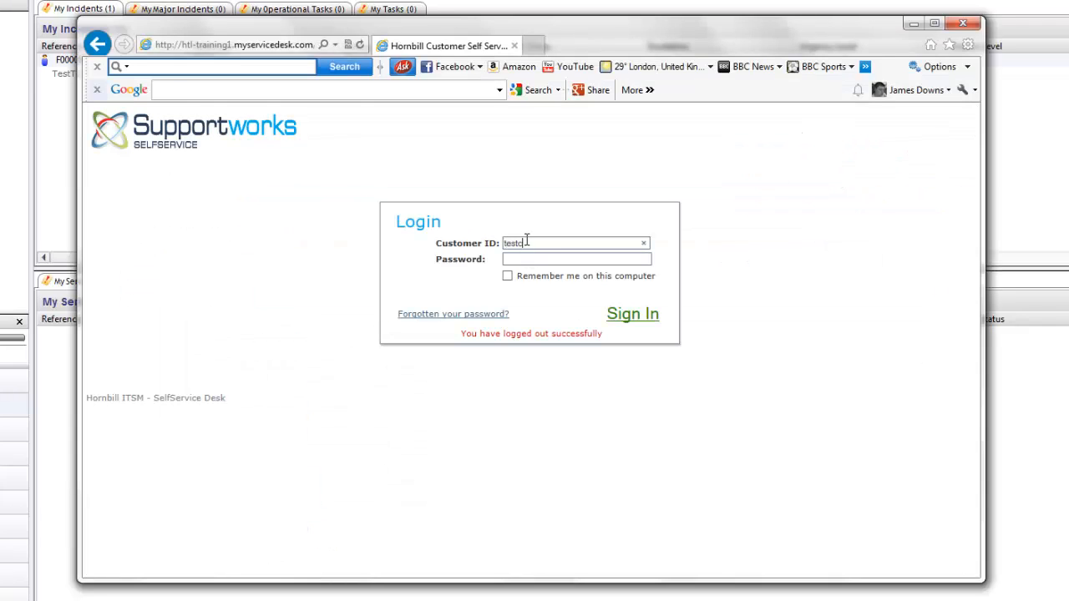
pyautogui.press('Return')
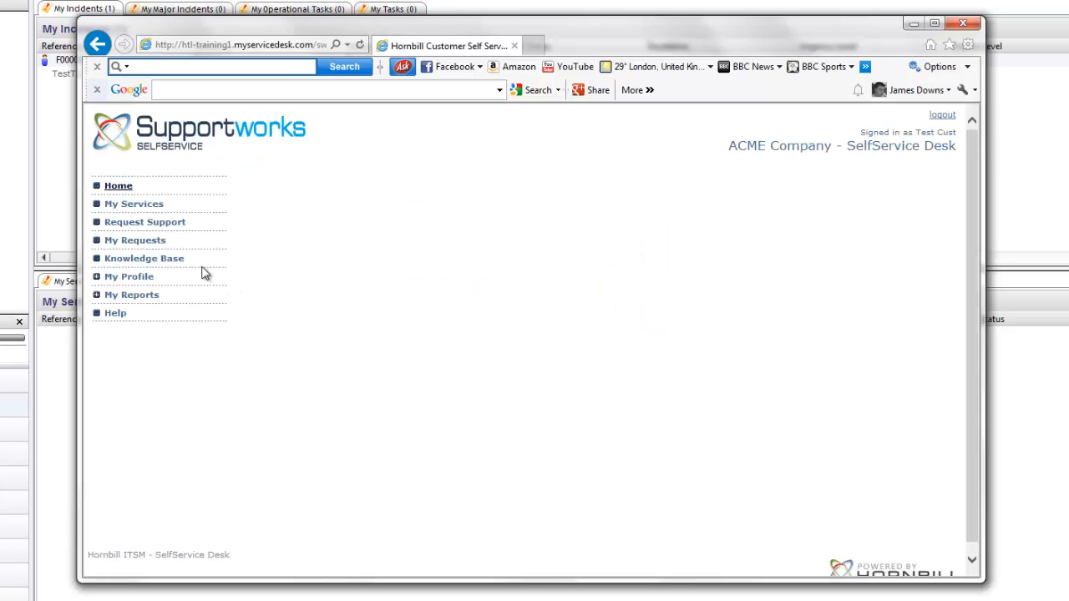
pyautogui.click(138, 208)
pyautogui.click(255, 267)
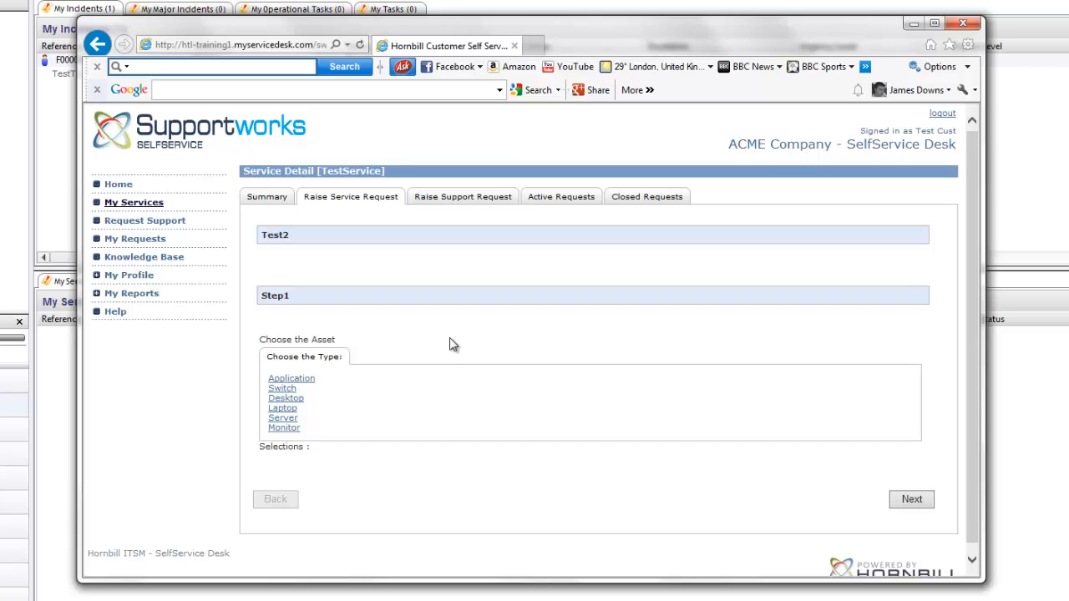
# Select the Desktop, Application and Server asset types from the filtered type list.
pyautogui.click(290, 398)
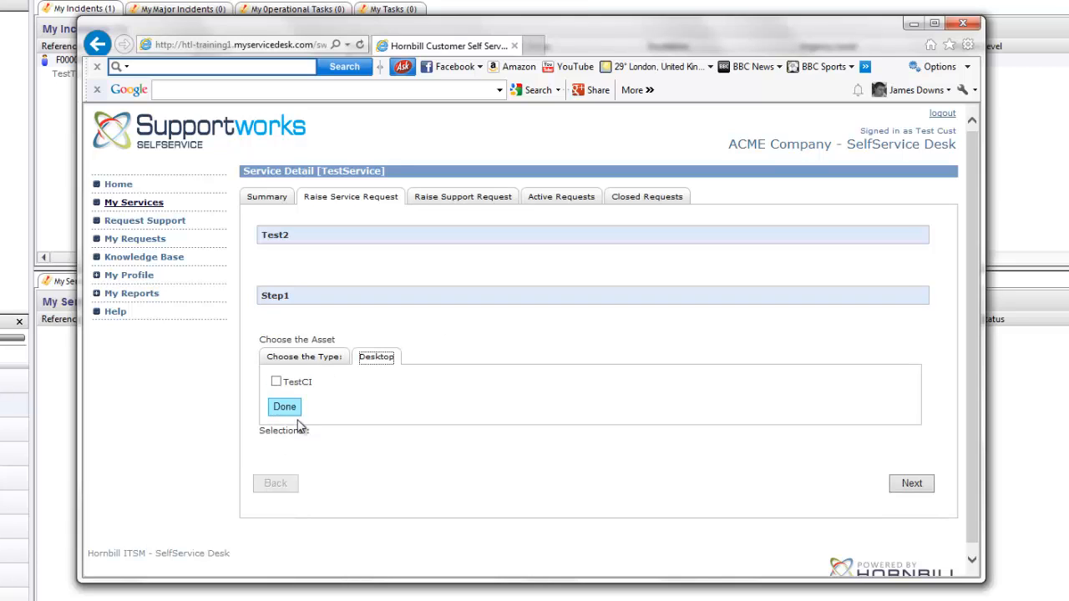
pyautogui.click(299, 359)
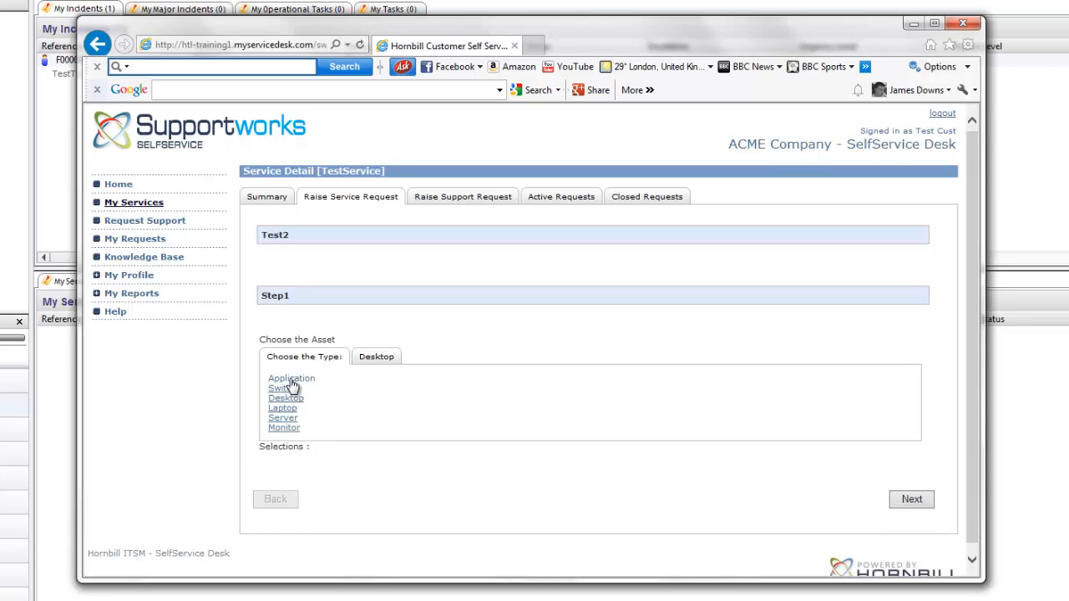
pyautogui.click(294, 375)
pyautogui.click(294, 413)
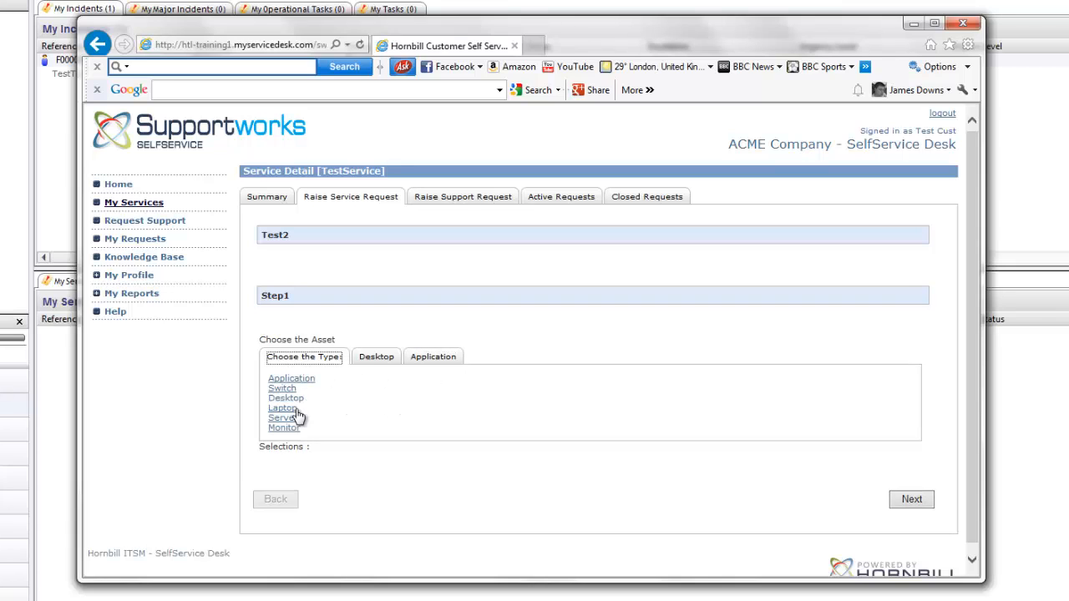
pyautogui.click(287, 419)
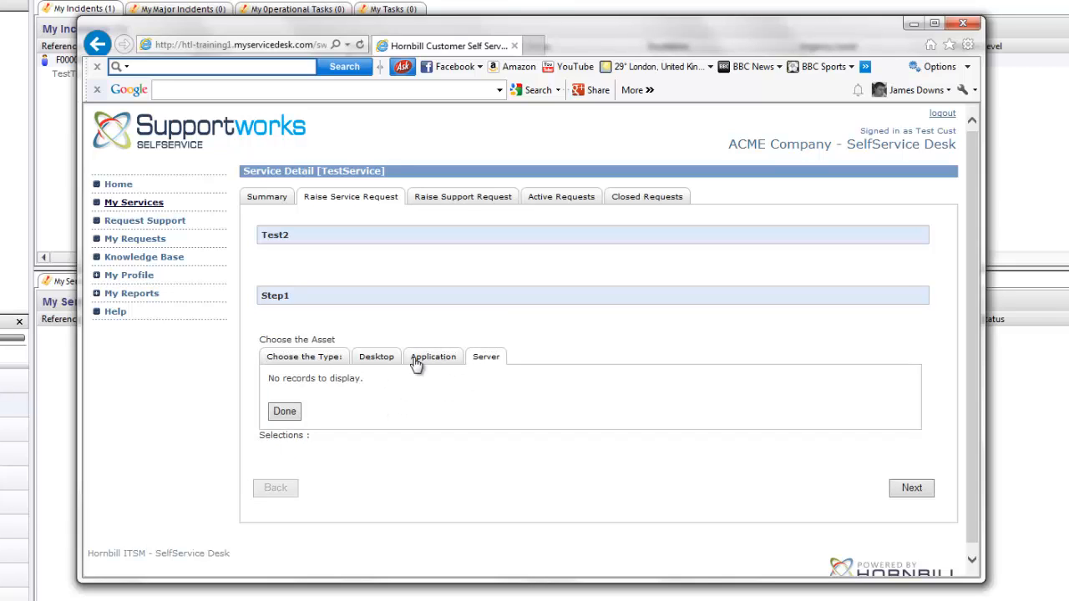
# Switch between the Desktop, Server and Application asset tabs, then return to the six-type list.
pyautogui.click(375, 366)
pyautogui.click(484, 358)
pyautogui.click(382, 365)
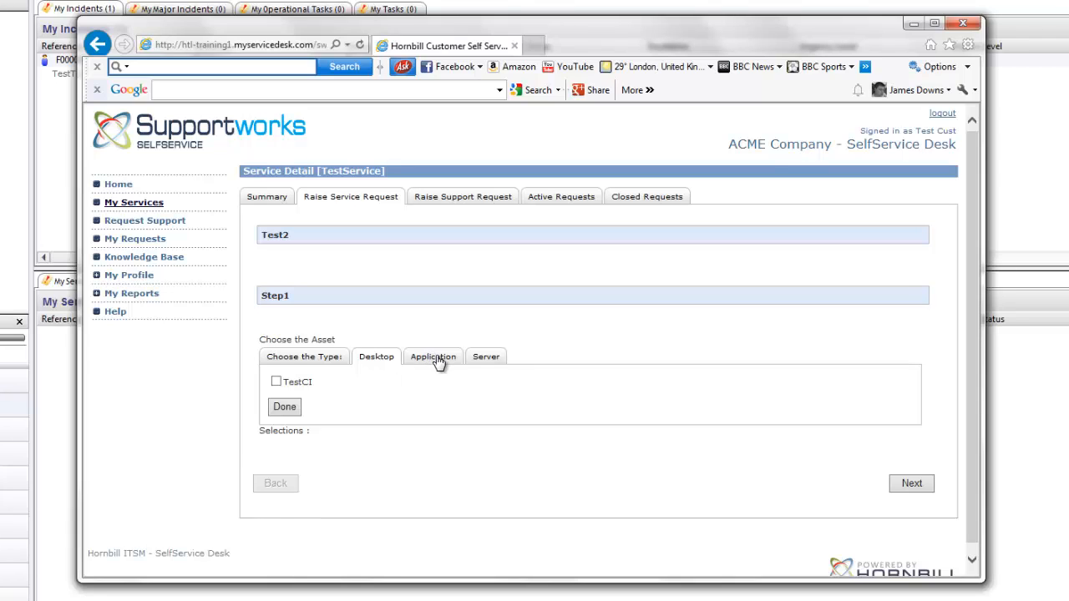
pyautogui.click(438, 360)
pyautogui.click(380, 361)
pyautogui.click(449, 362)
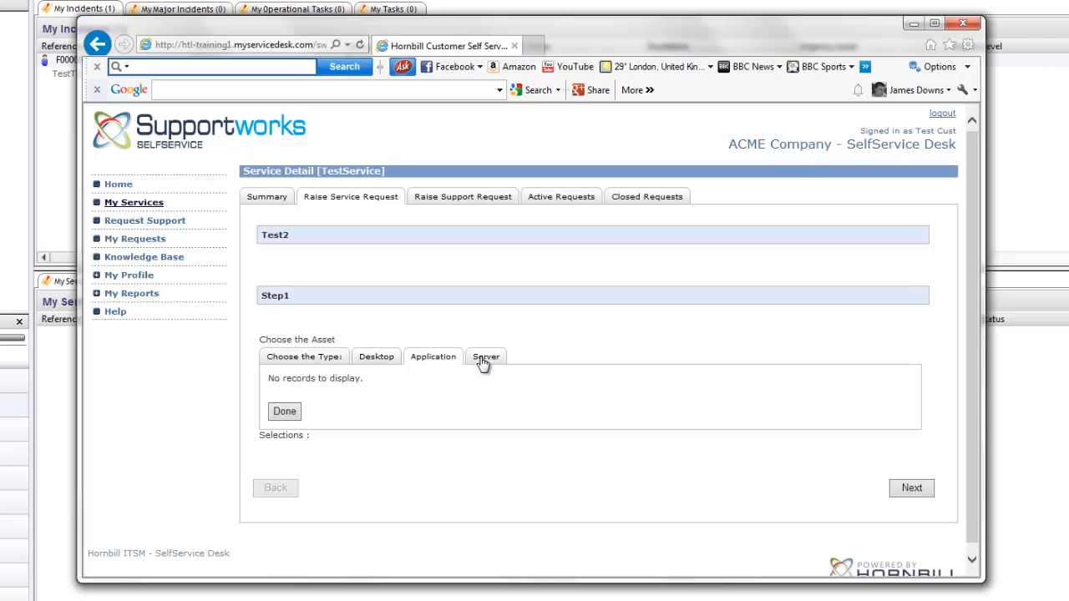
pyautogui.click(482, 359)
pyautogui.click(380, 359)
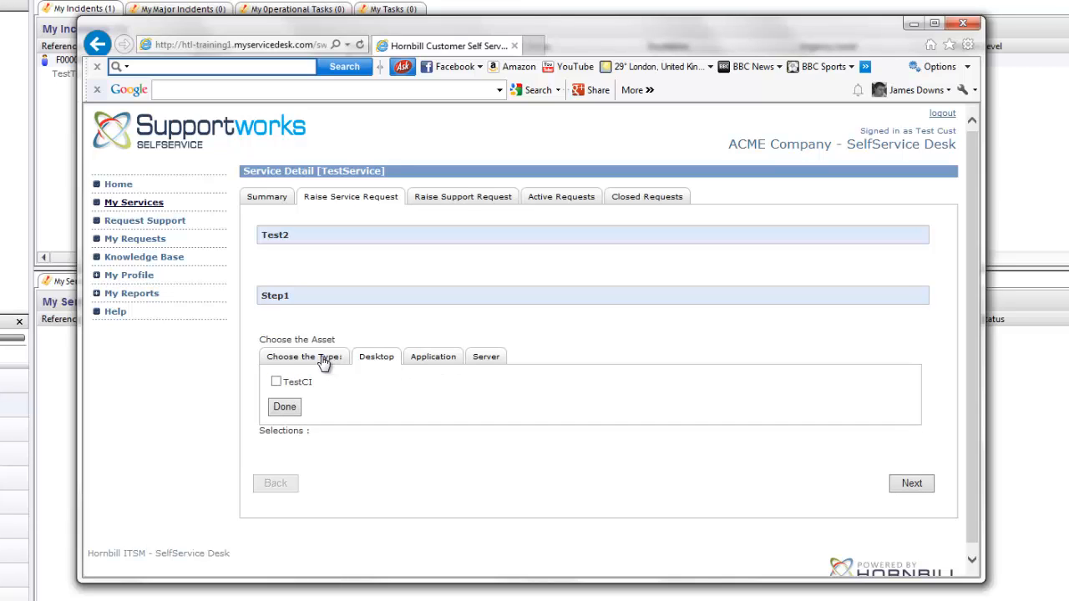
pyautogui.click(324, 360)
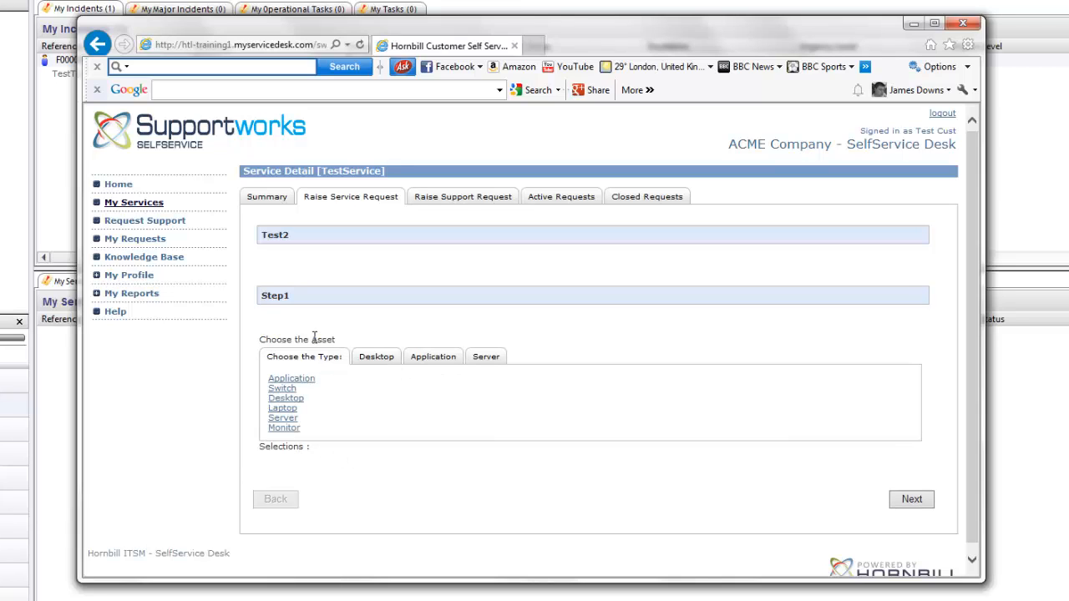